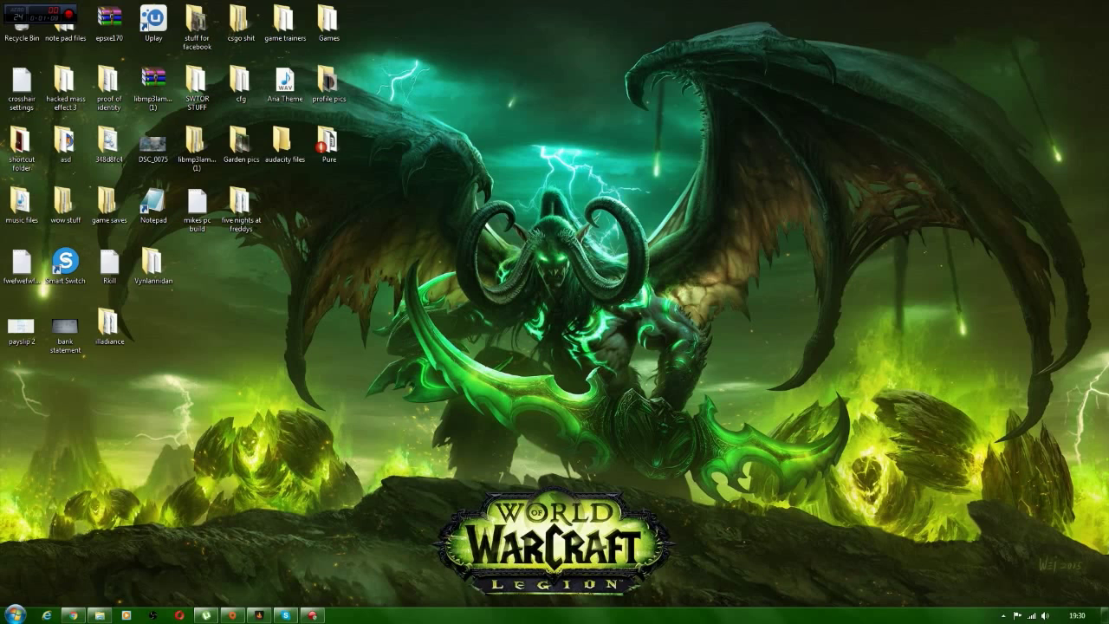
Restore Chrome showing the audacityteam.org homepage with the Audacity 2.1.1 download.
left_click(73, 615)
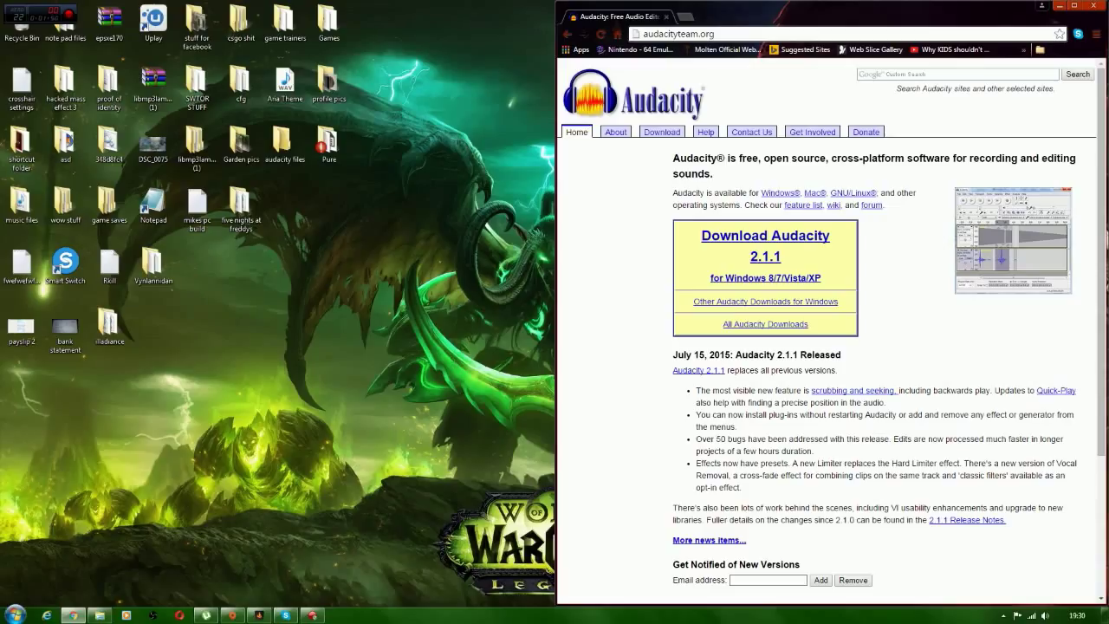
Launch Audacity by searching 'audacity' from the Start menu.
key("super")
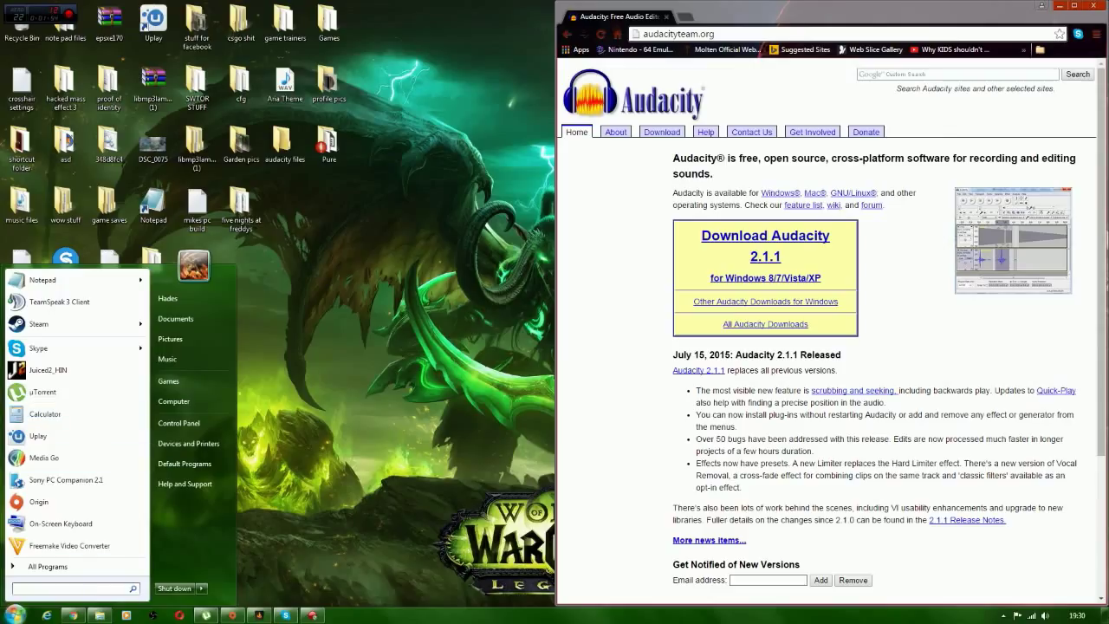
type("audacity")
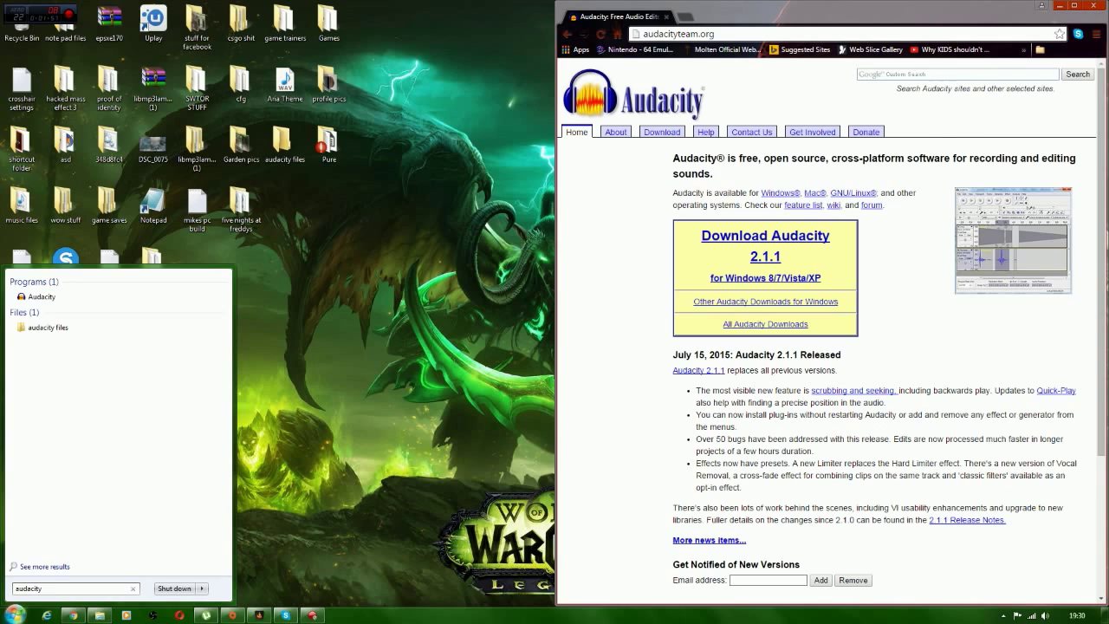
key("Return")
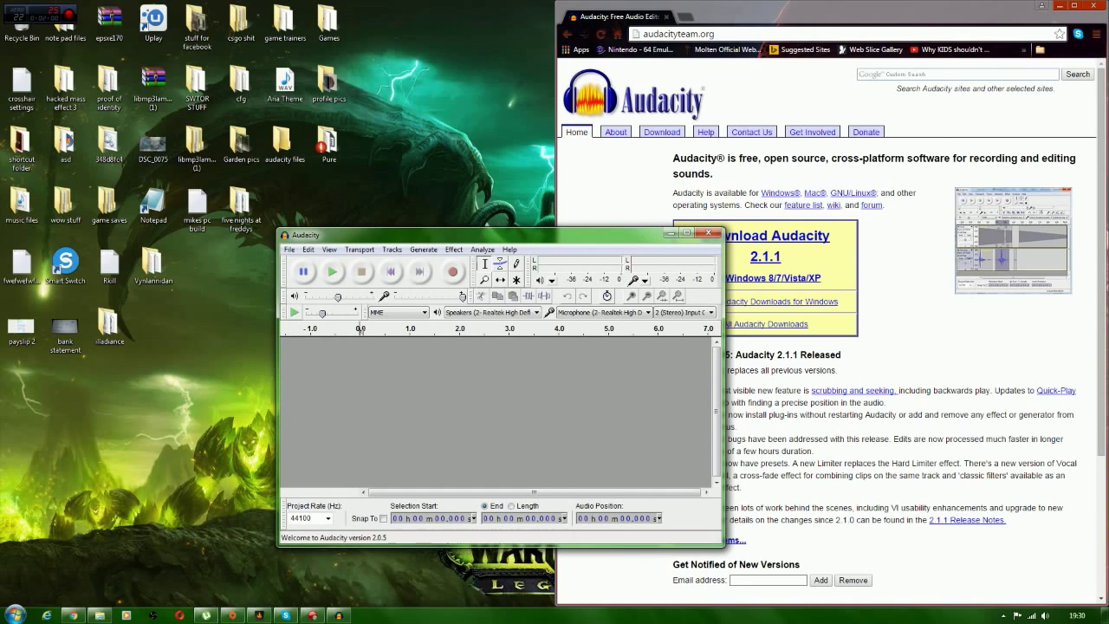
Close the stray libmp3lame folder window and position Audacity beside the web page.
double_click(196, 147)
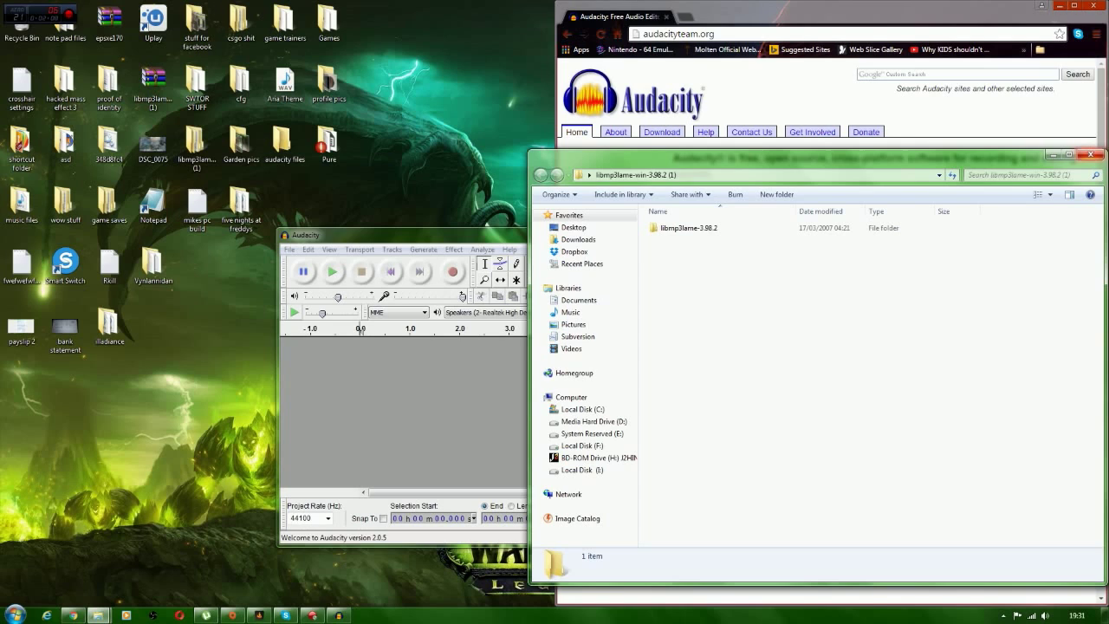
left_click(1093, 154)
left_click_drag(488, 237, 284, 143)
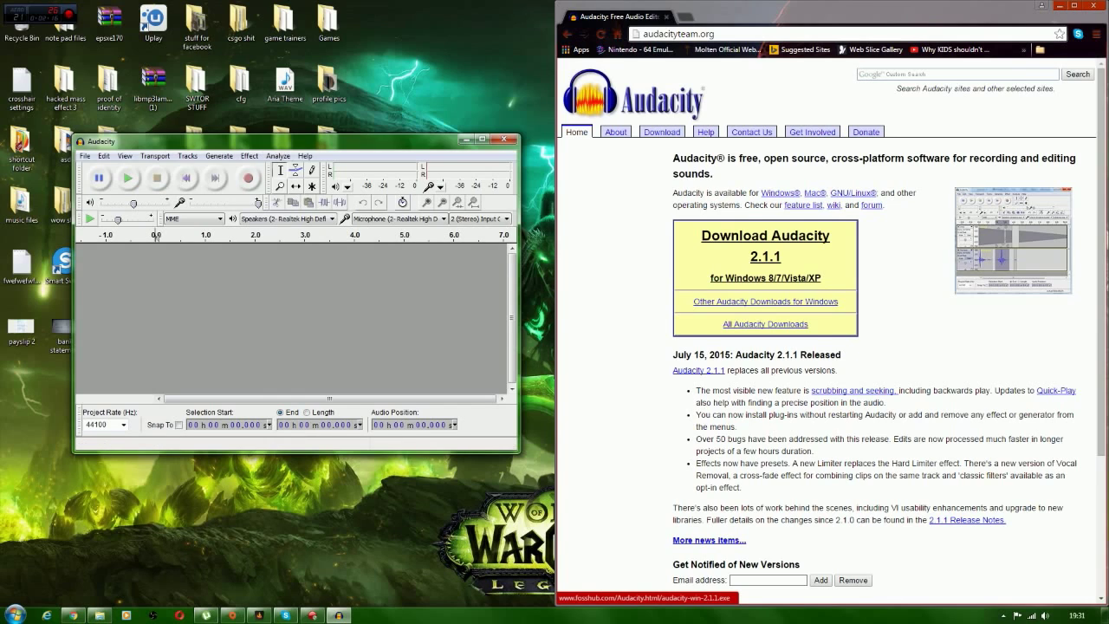
left_click_drag(294, 140, 500, 178)
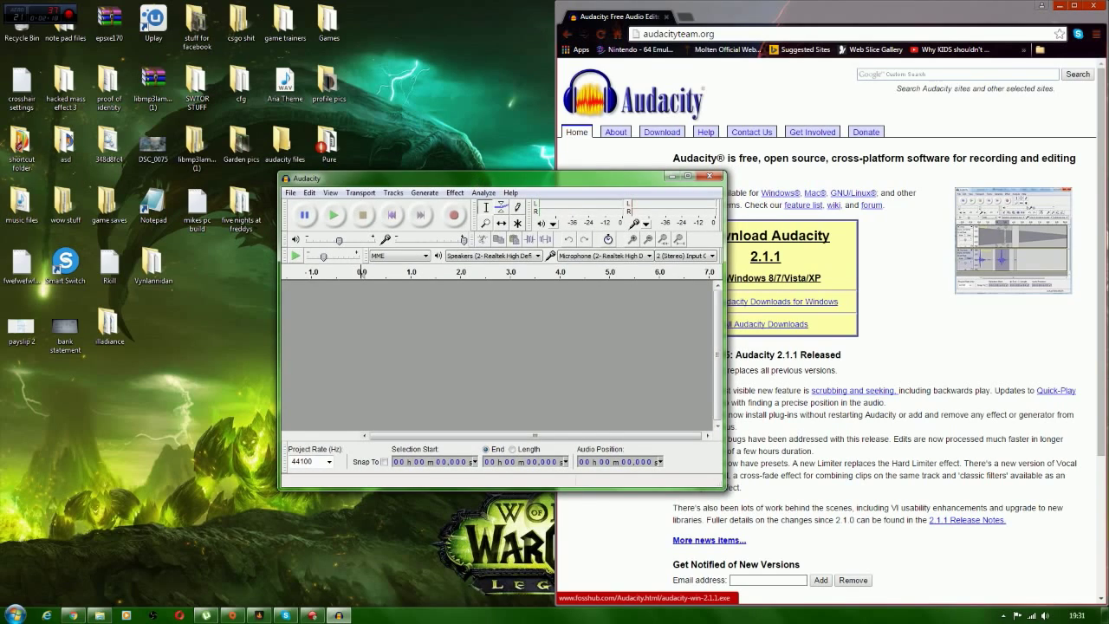
Open the illdiance folder and load track 01.Hi Tech Terror into Audacity.
double_click(109, 325)
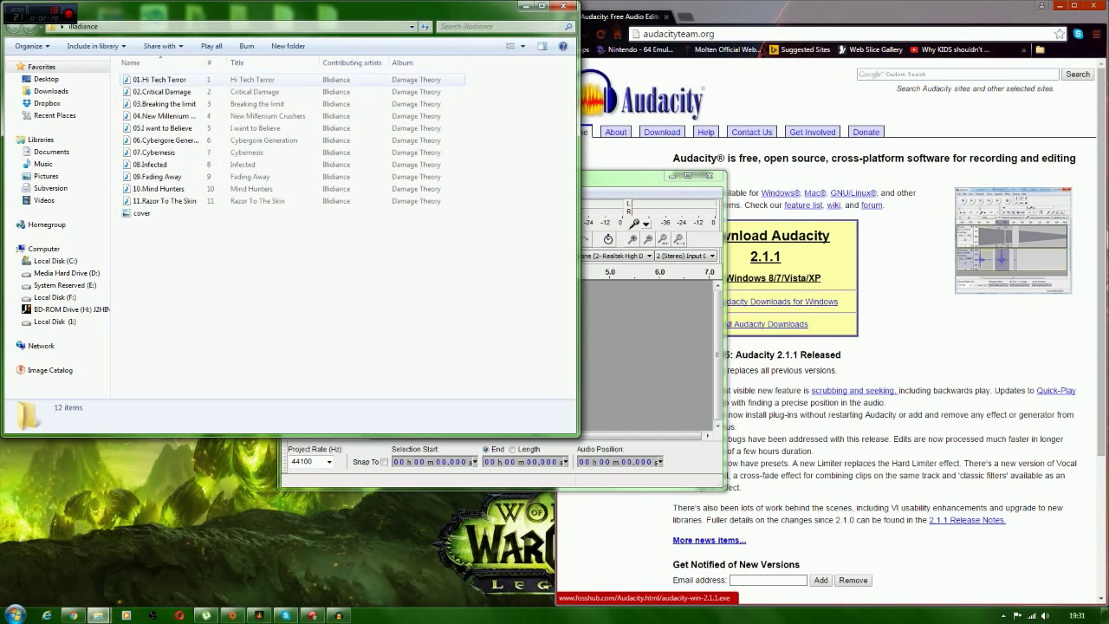
left_click(160, 79)
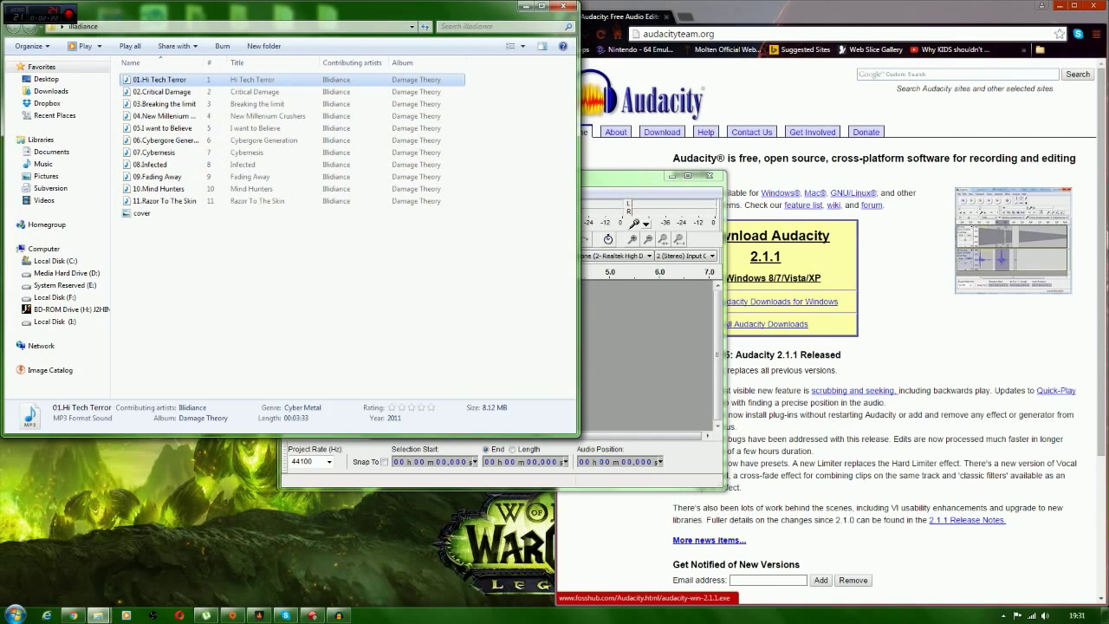
key("super+Down")
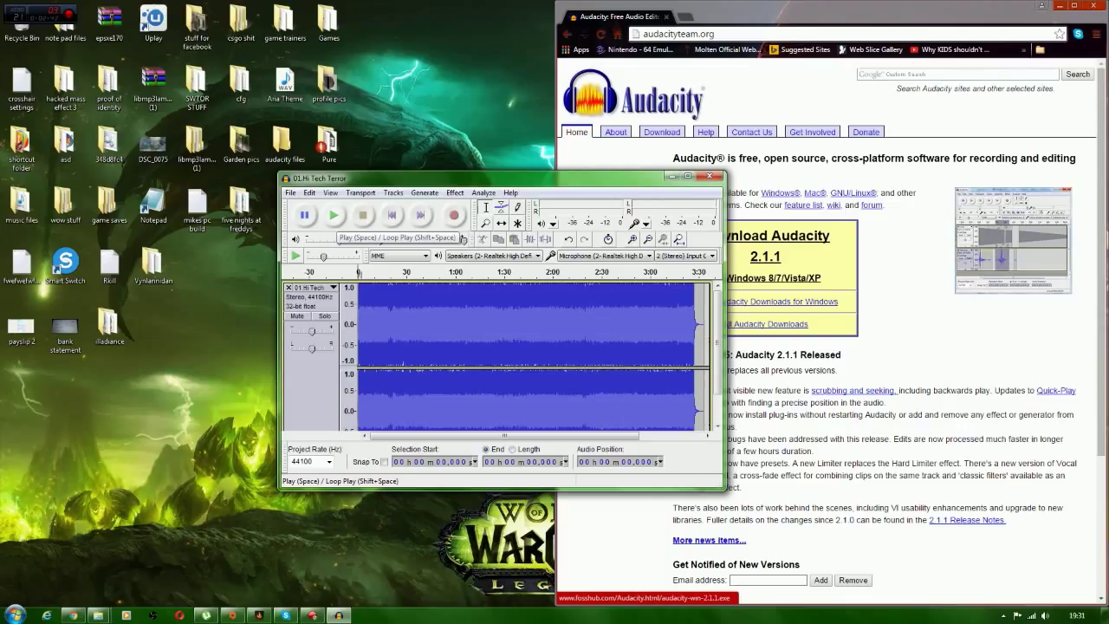
Play the first 15 seconds of Hi Tech Terror, nudging system volume up, then stop.
left_click(334, 216)
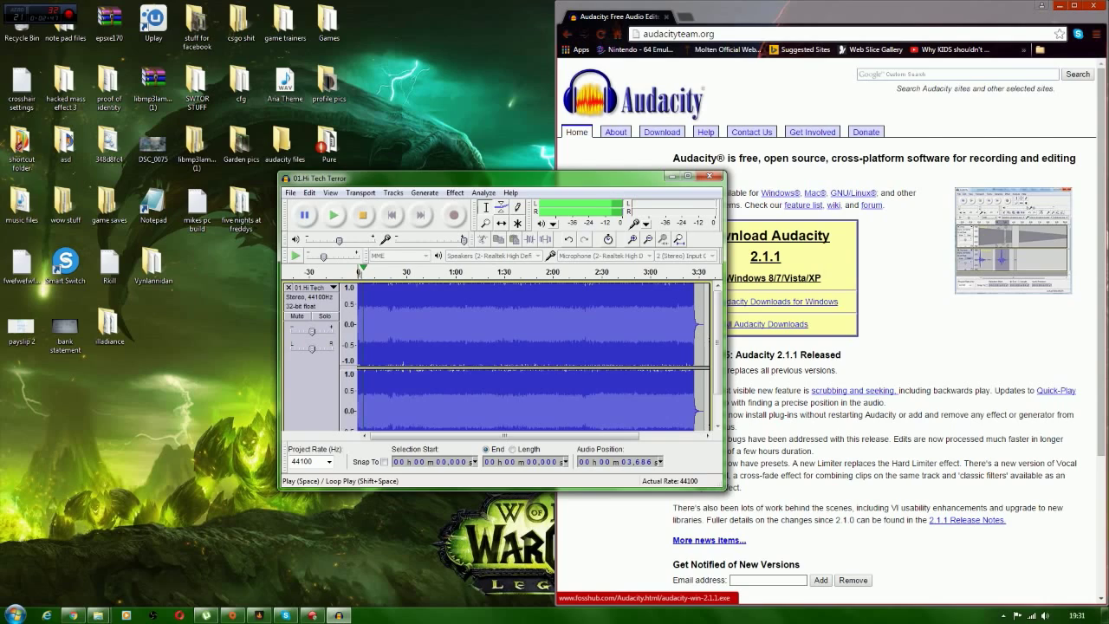
left_click(1045, 615)
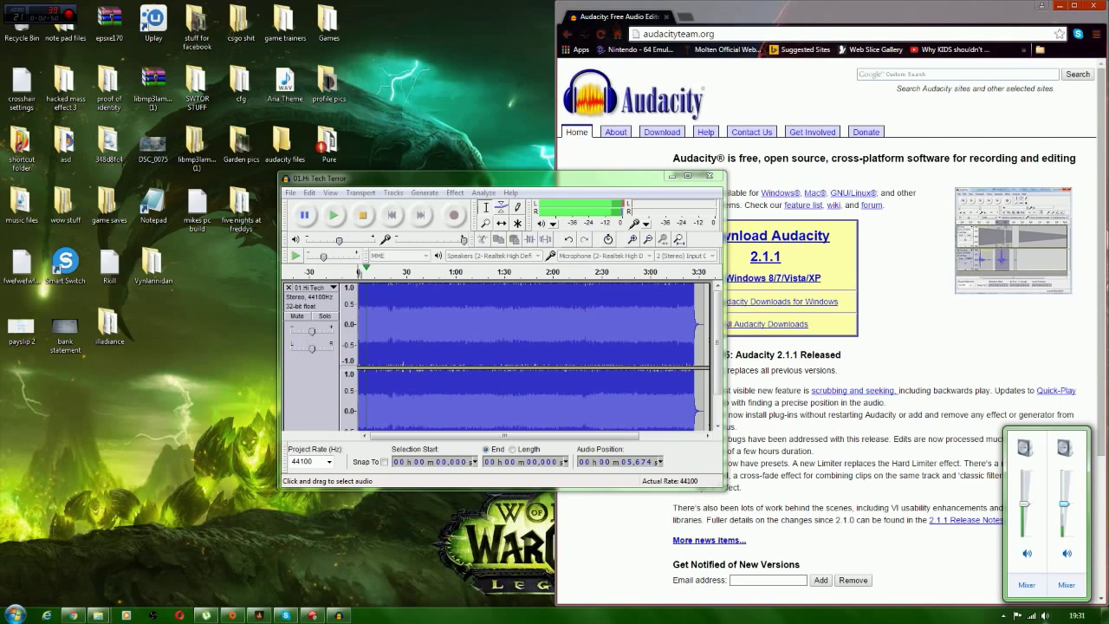
key("Up")
key("Up")
key("Up")
key("Up")
key("Up")
key("Up")
key("Up")
key("Up")
key("Up")
key("Up")
key("Escape")
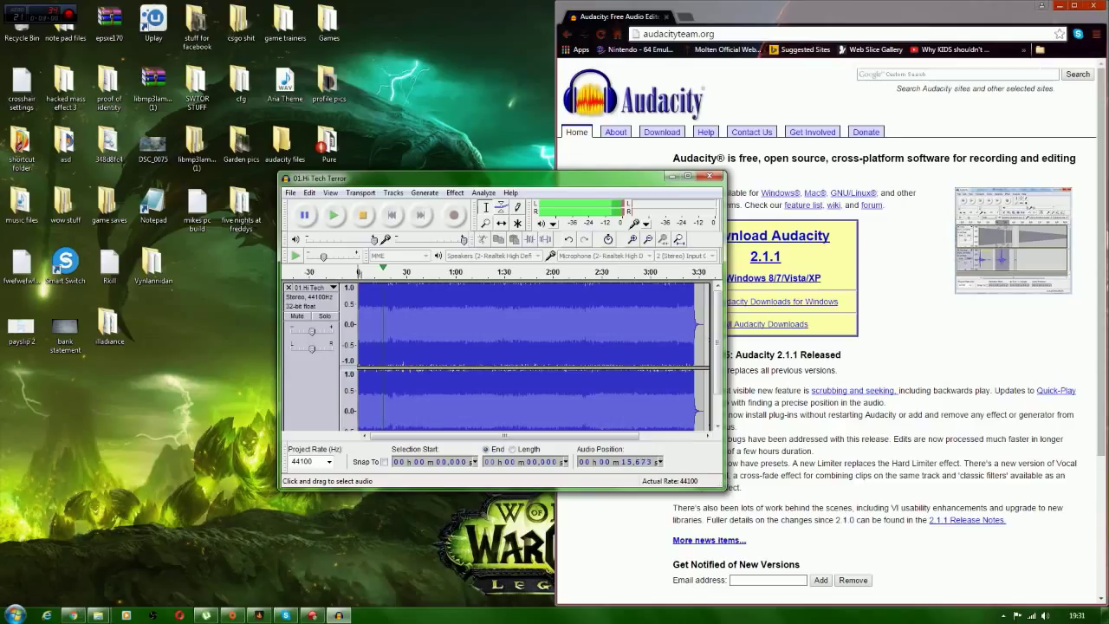
key("space")
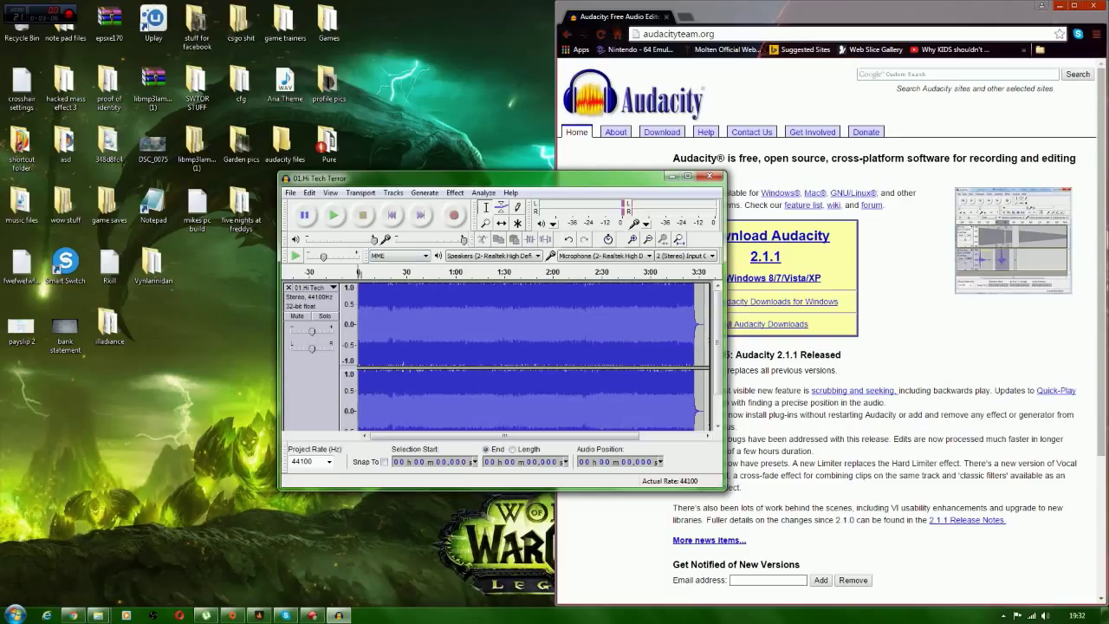
Set the Hi Tech Terror track's Gain slider to +6 dB with the mouse wheel.
mouse_move(311, 332)
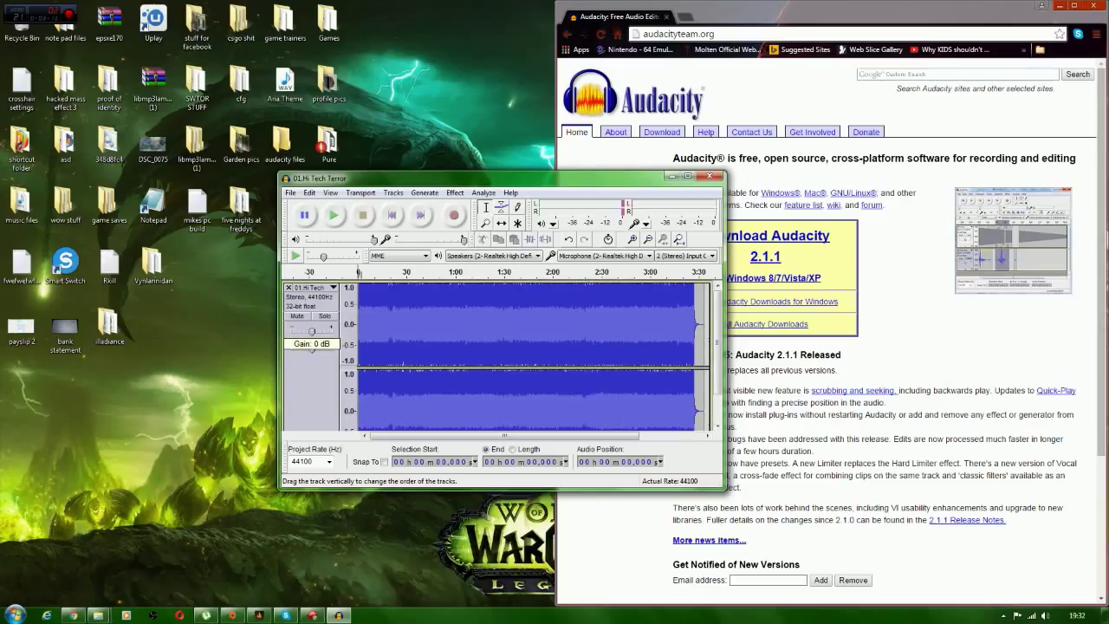
scroll(312, 331, "up", 6)
scroll(313, 331, "down", 2)
scroll(314, 332, "up", 2)
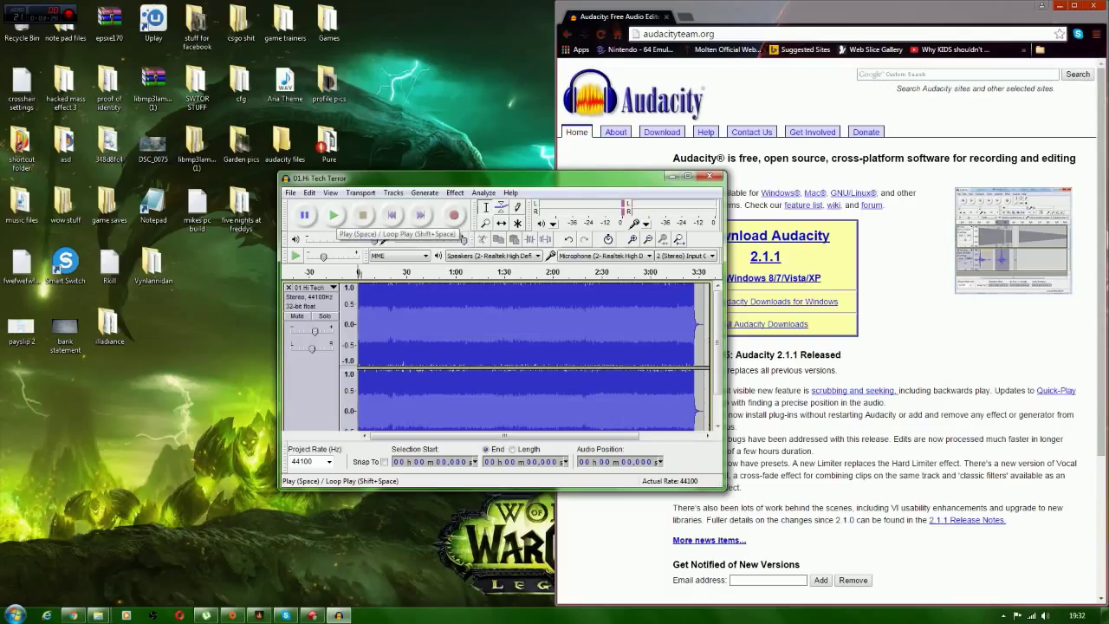
Play about 11 seconds of the +6 dB track, stop, then open the Effect menu.
left_click(333, 217)
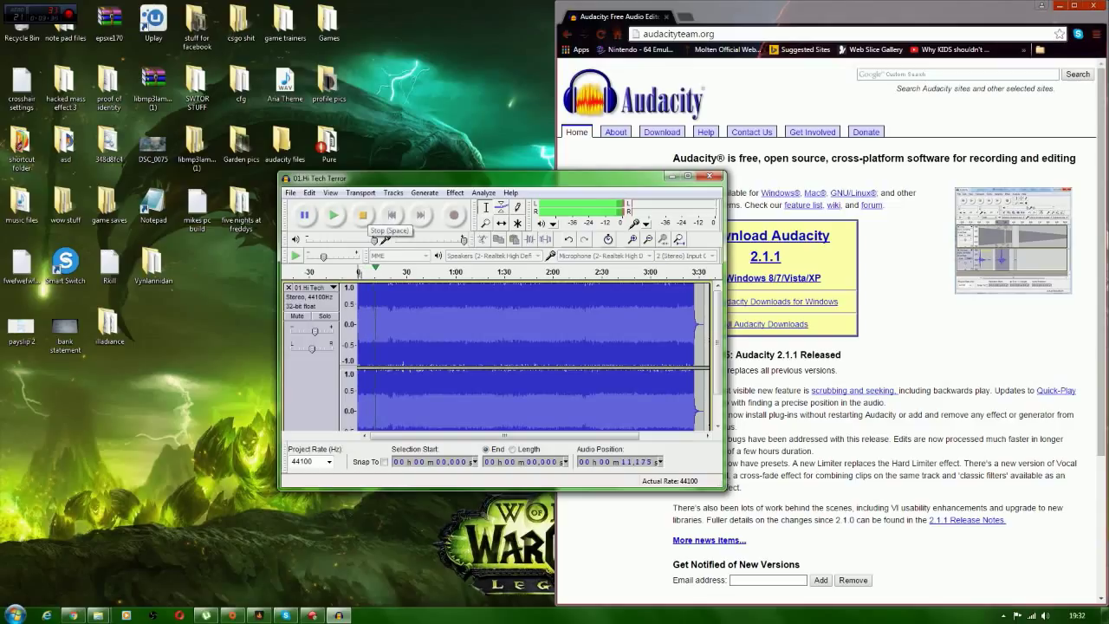
left_click(364, 216)
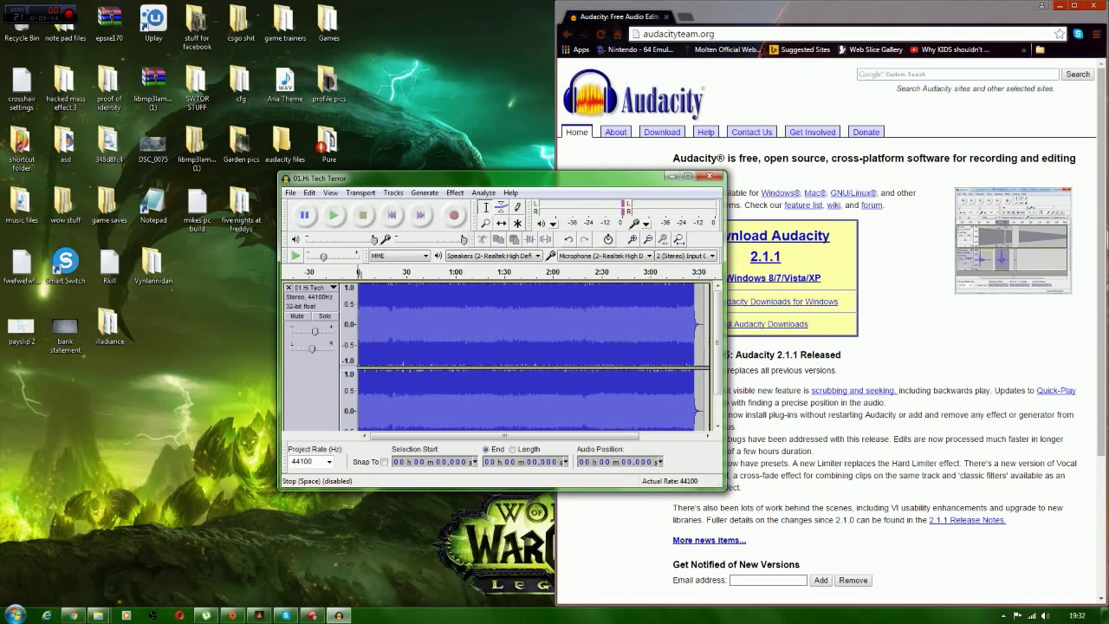
left_click(455, 193)
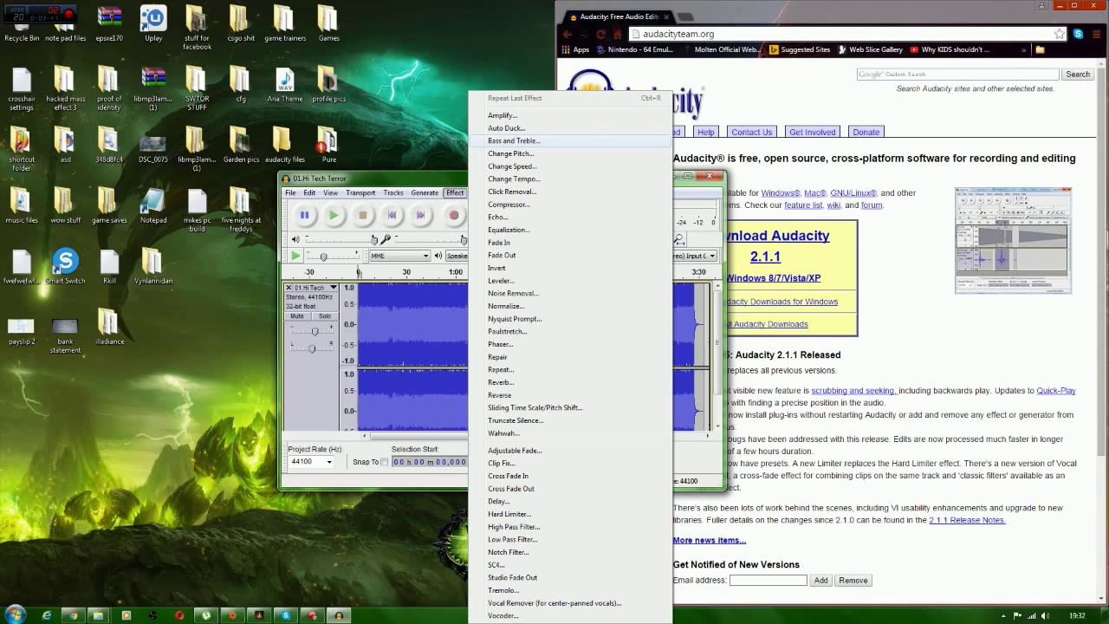
Close the Effect menu without applying an effect and scroll the track area.
key("Left")
key("Left")
key("Left")
key("Escape")
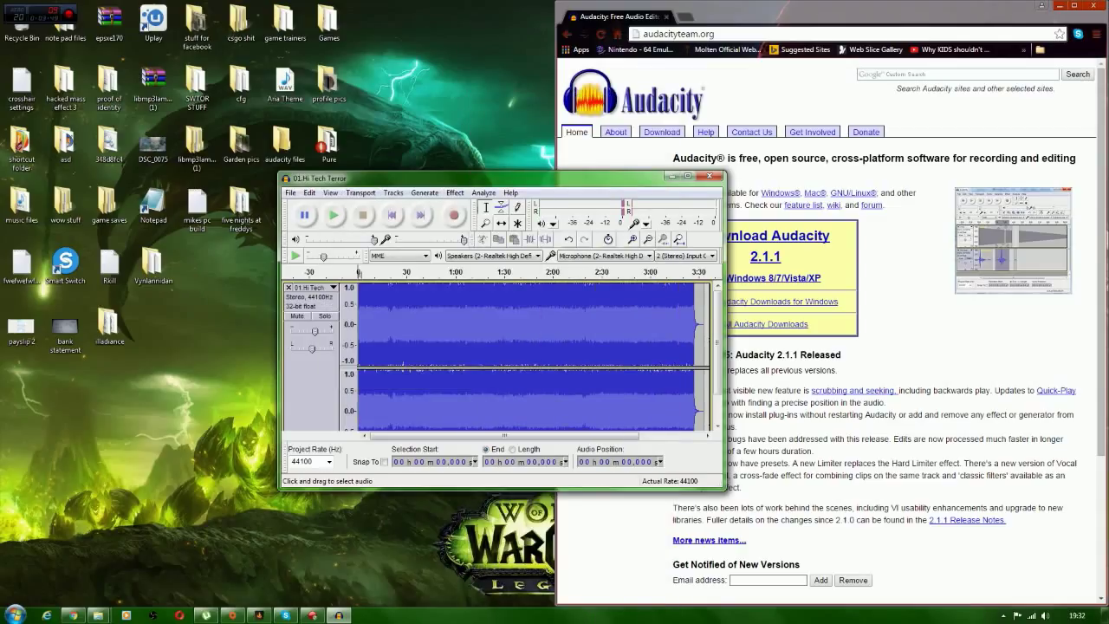
scroll(520, 347, "down", 2)
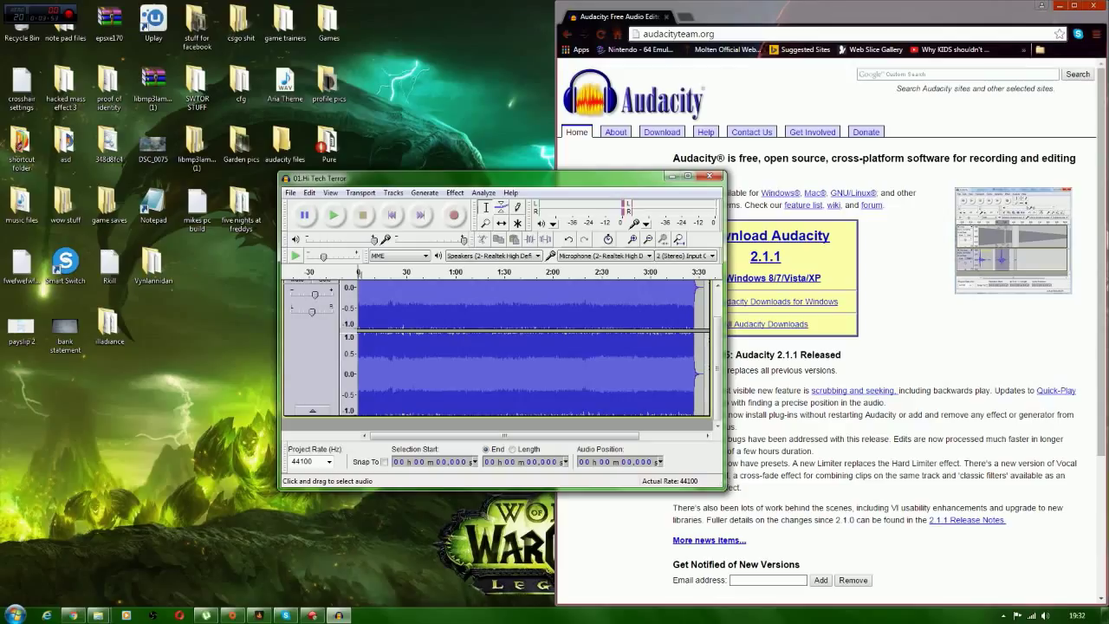
scroll(498, 355, "up", 2)
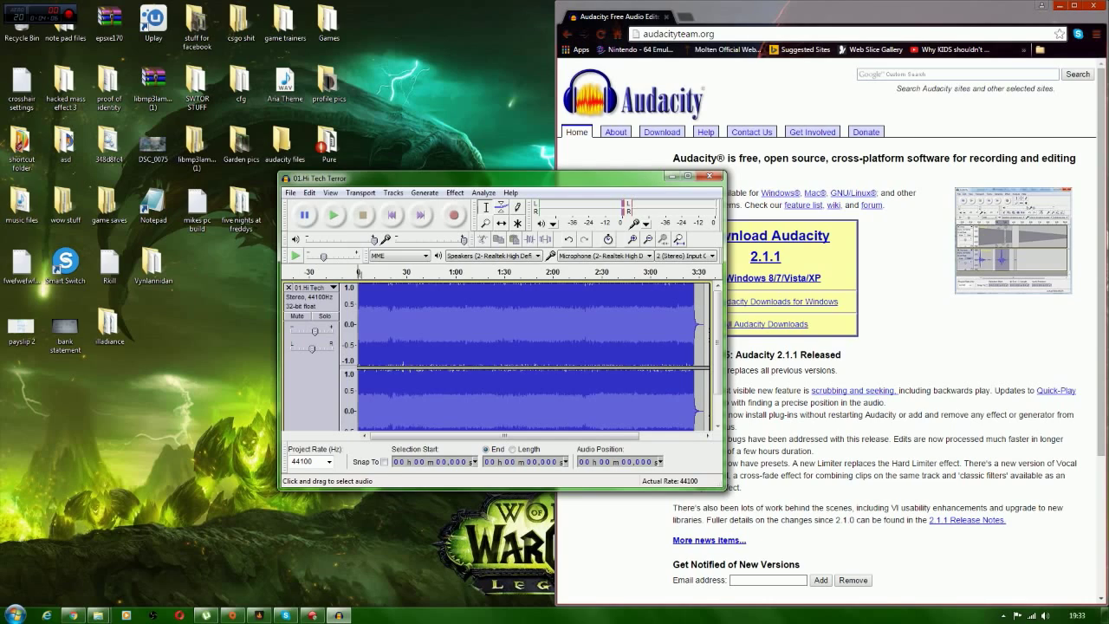
Export the track as an MP3 ('.mop3' typed in the name), keeping the Damage Theory, 2011, Cyber Metal tags.
left_click(290, 193)
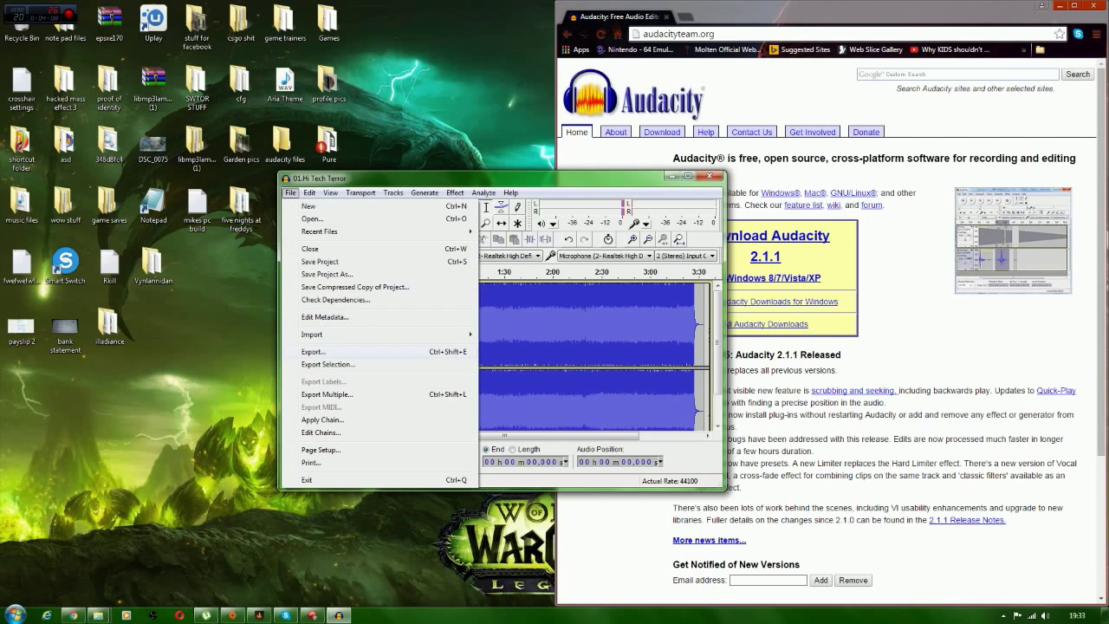
left_click(313, 351)
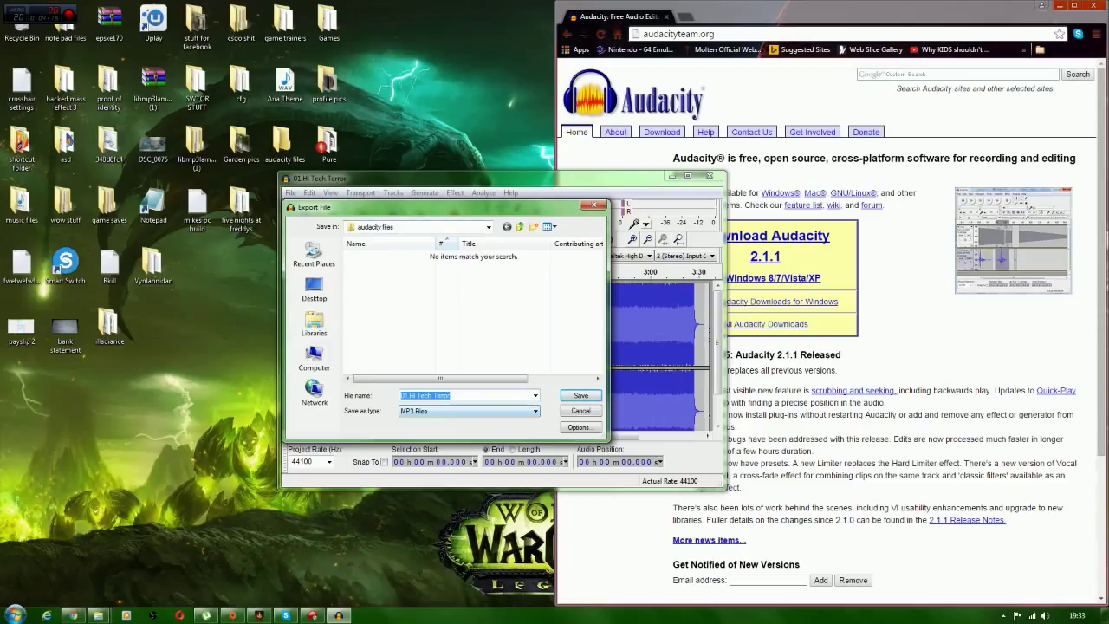
left_click(449, 395)
type(".mo")
type("p3")
key("Return")
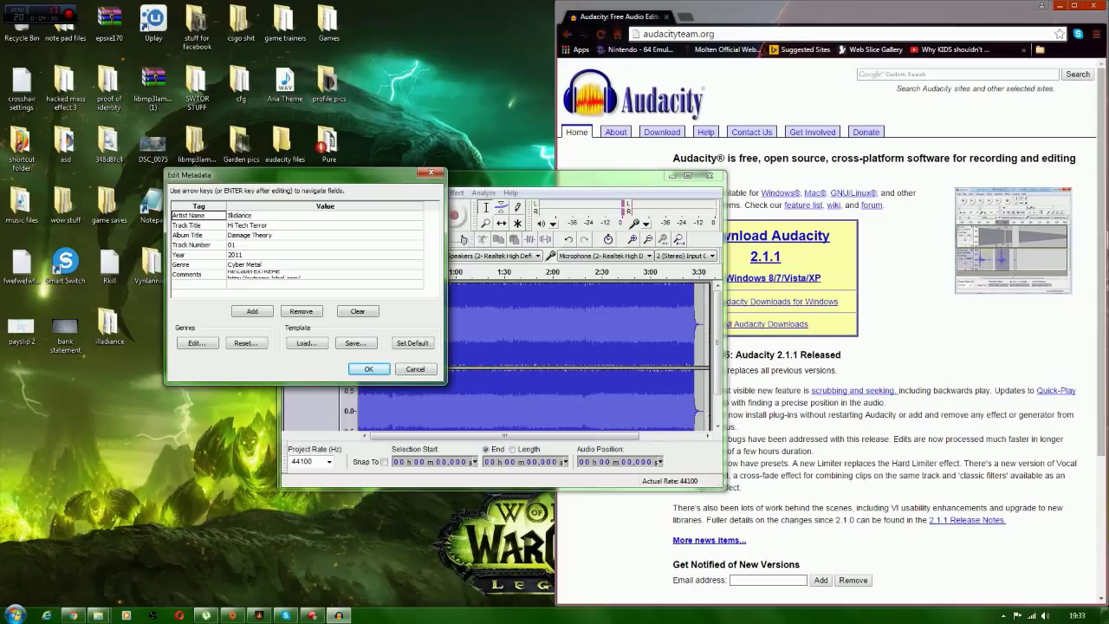
key("Return")
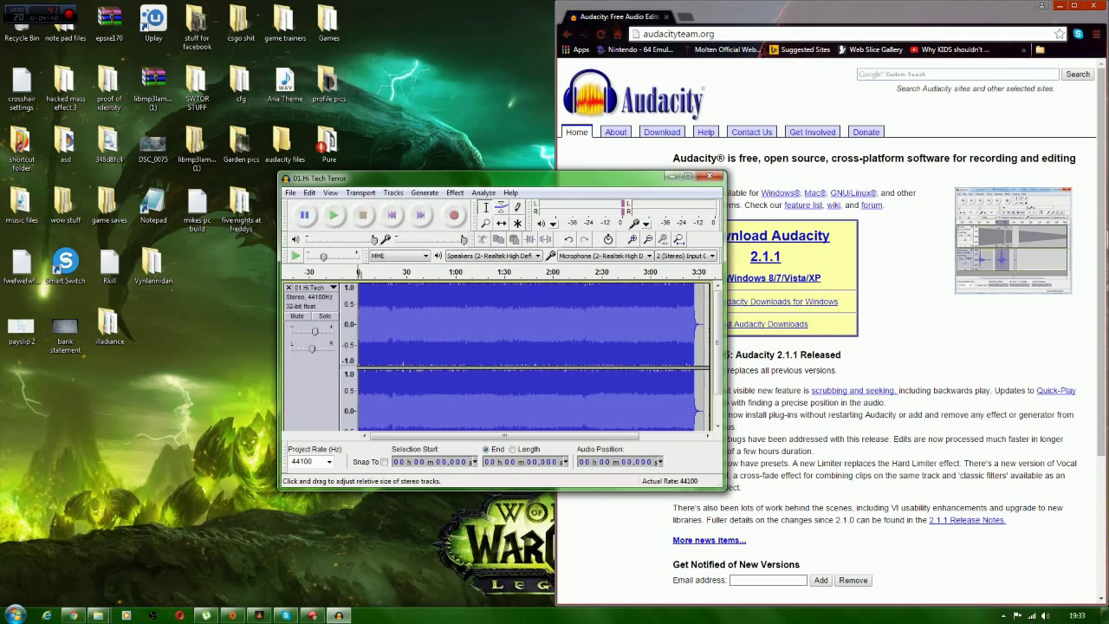
Nudge the Audacity window aside and search the Start menu for 'media'.
left_click_drag(390, 177, 413, 197)
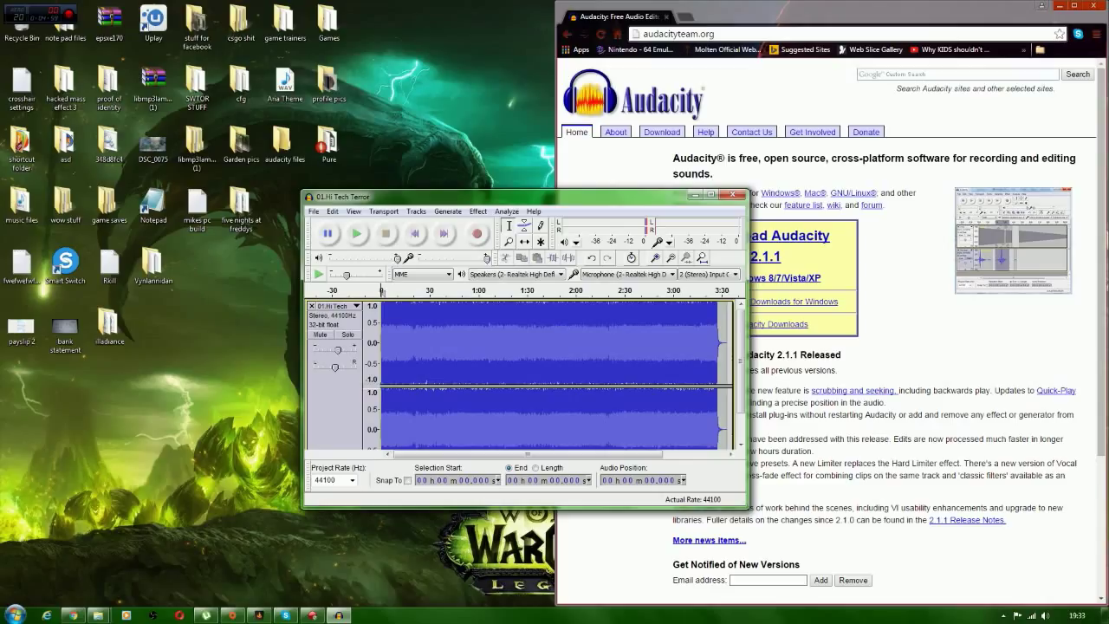
key("super")
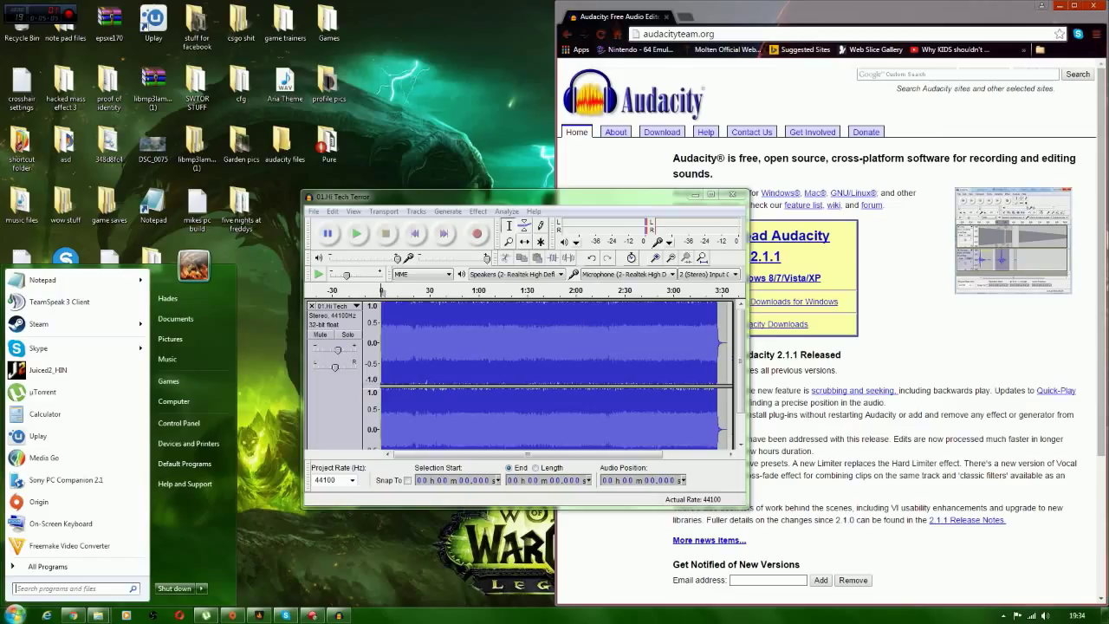
type("media")
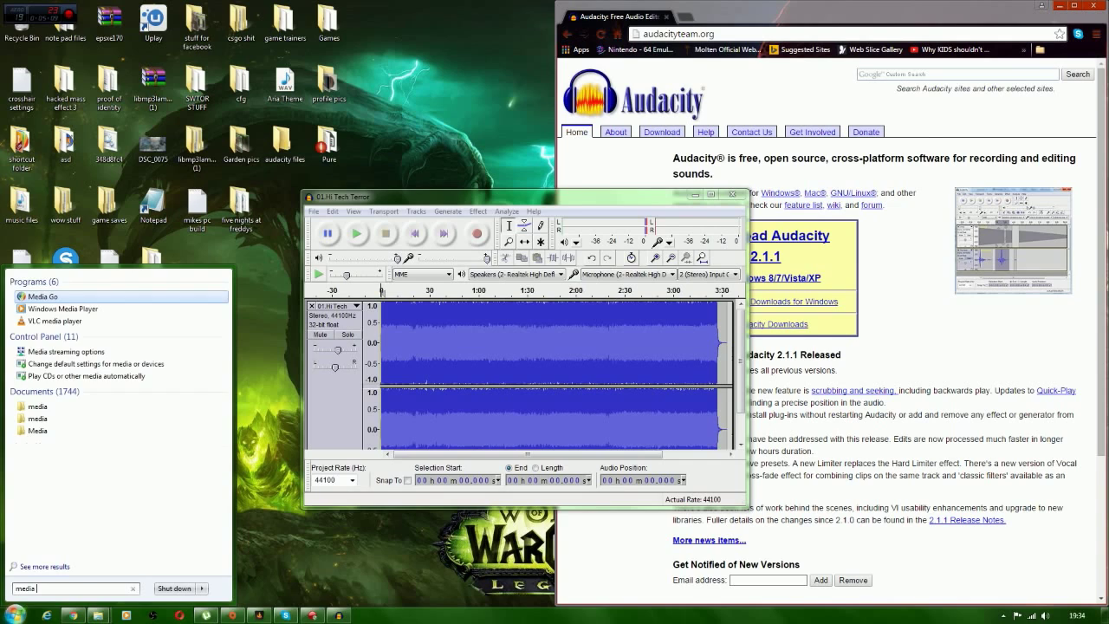
Launch Media Go and show its Music library of Illidiance's Damage Theory tracks.
key("Return")
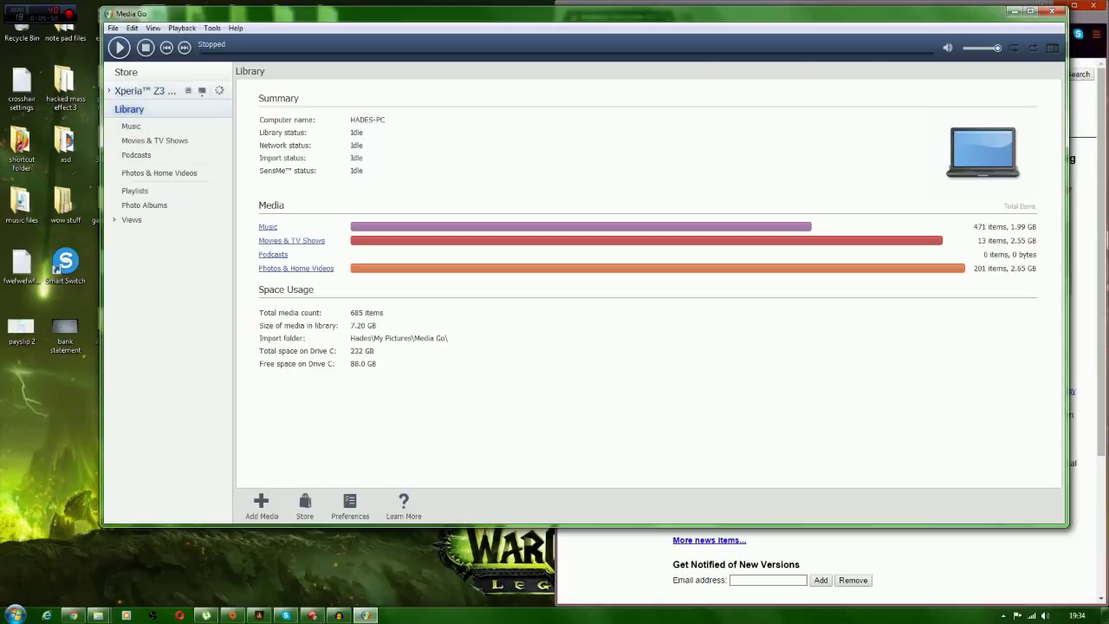
left_click(131, 125)
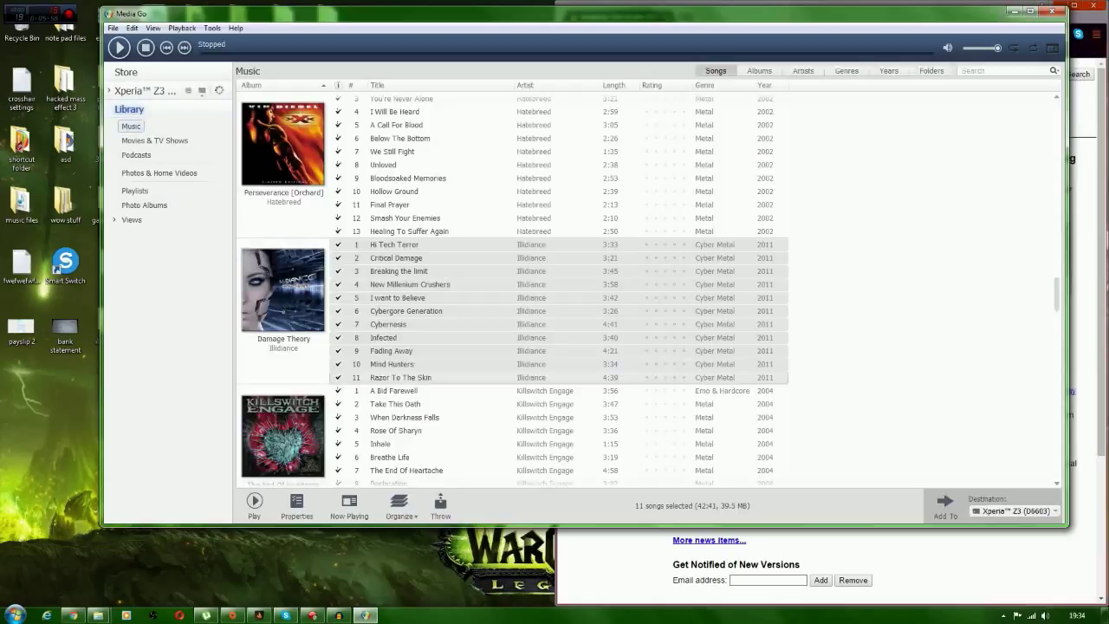
Scroll to the top of the Songs list and right-click 'Twilight of the Thunder God'.
scroll(511, 290, "up", 10)
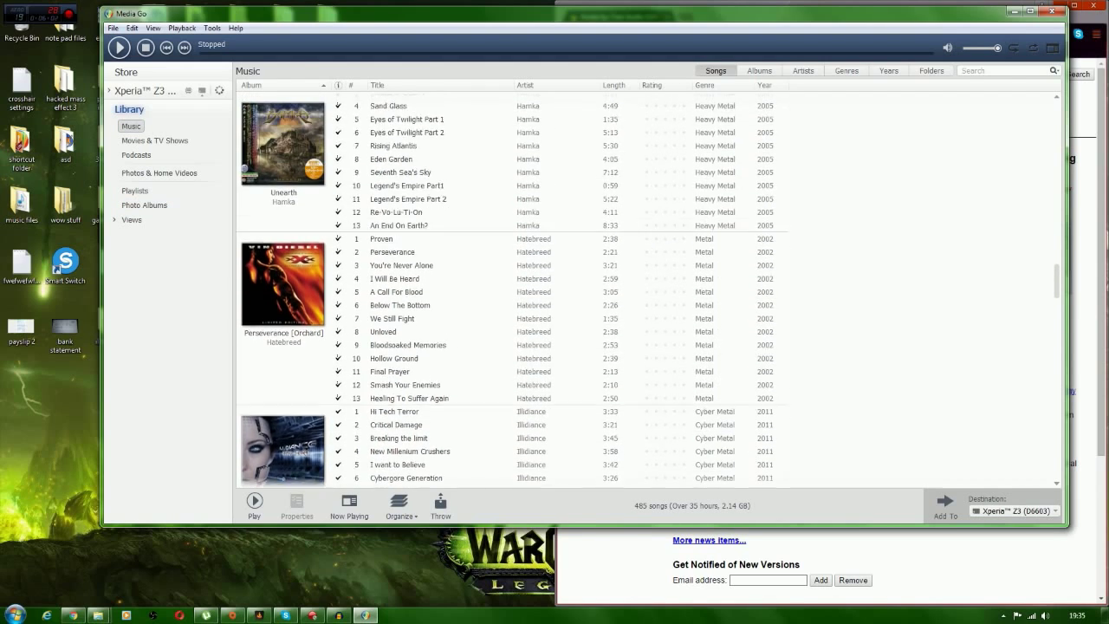
scroll(511, 291, "up", 10)
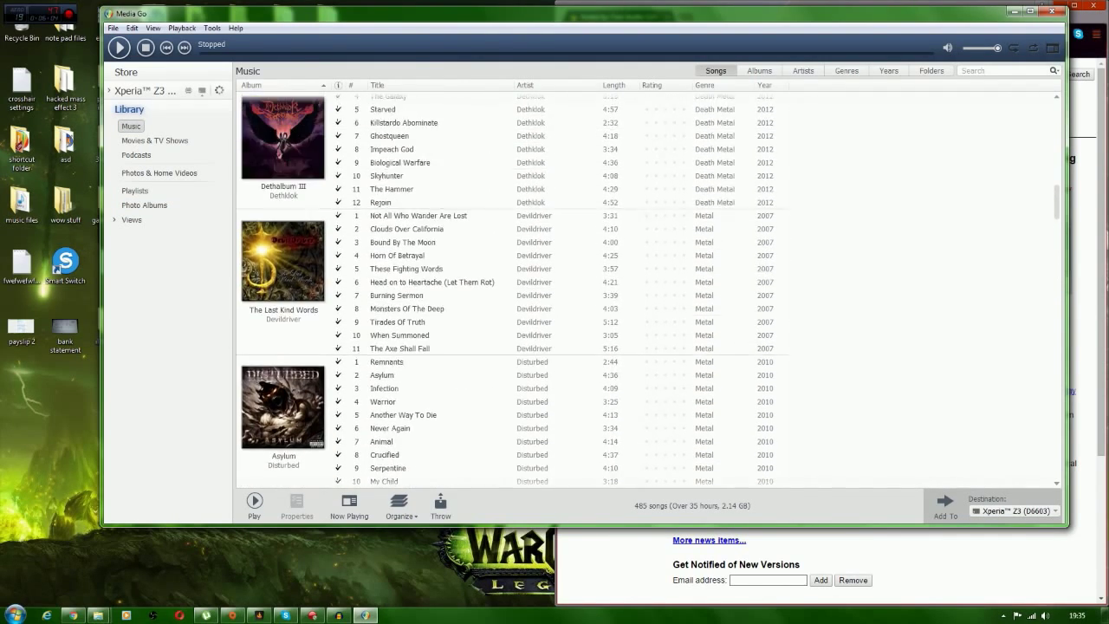
scroll(511, 290, "up", 10)
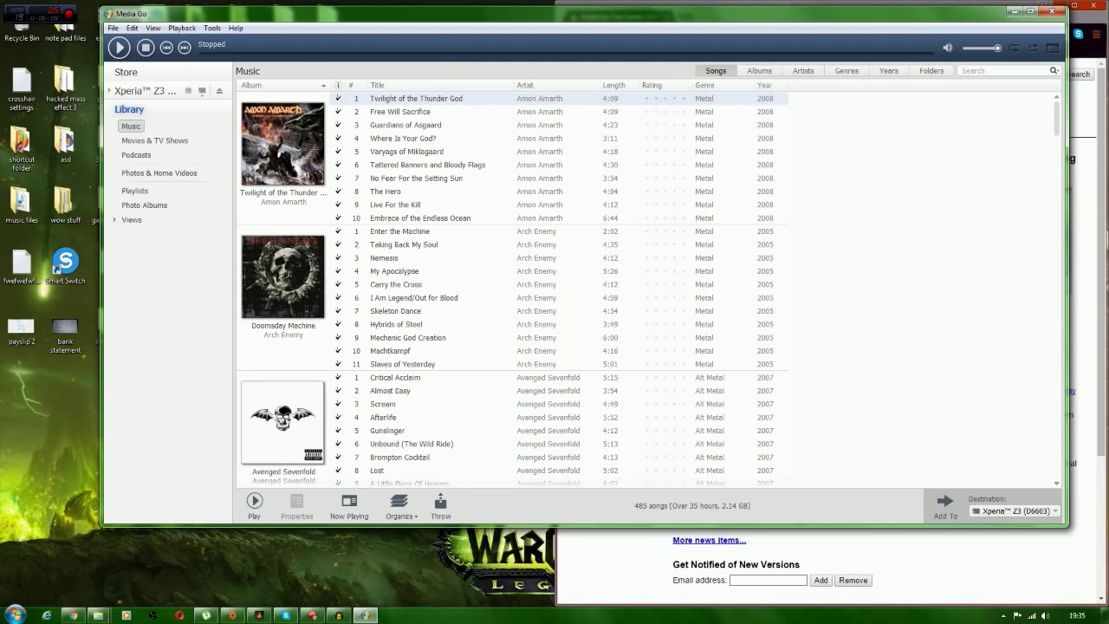
left_click(416, 112)
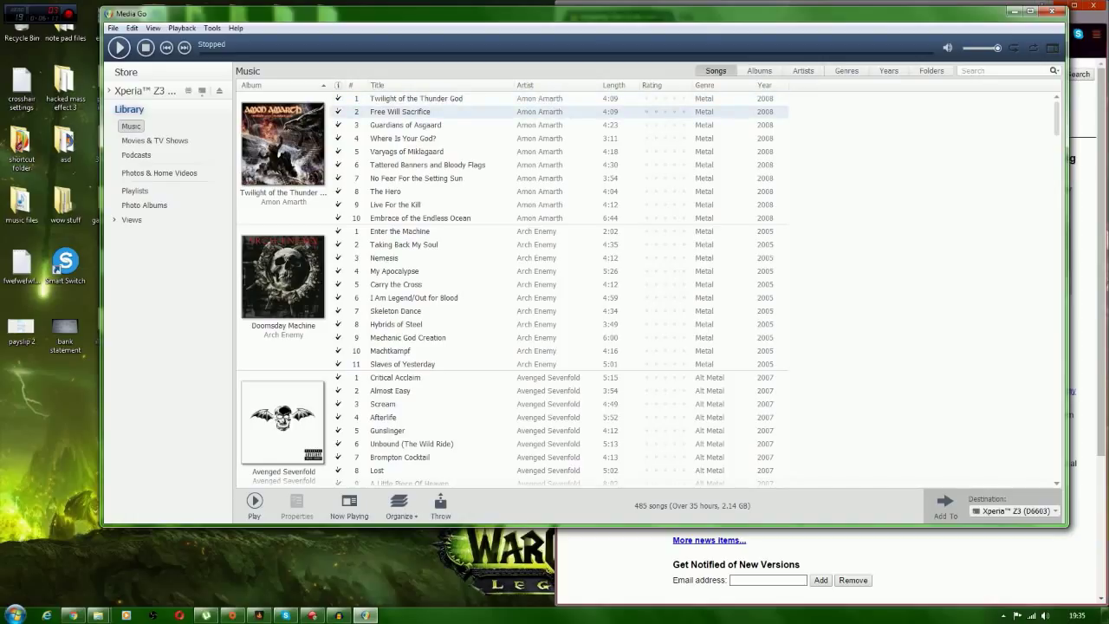
left_click(403, 139)
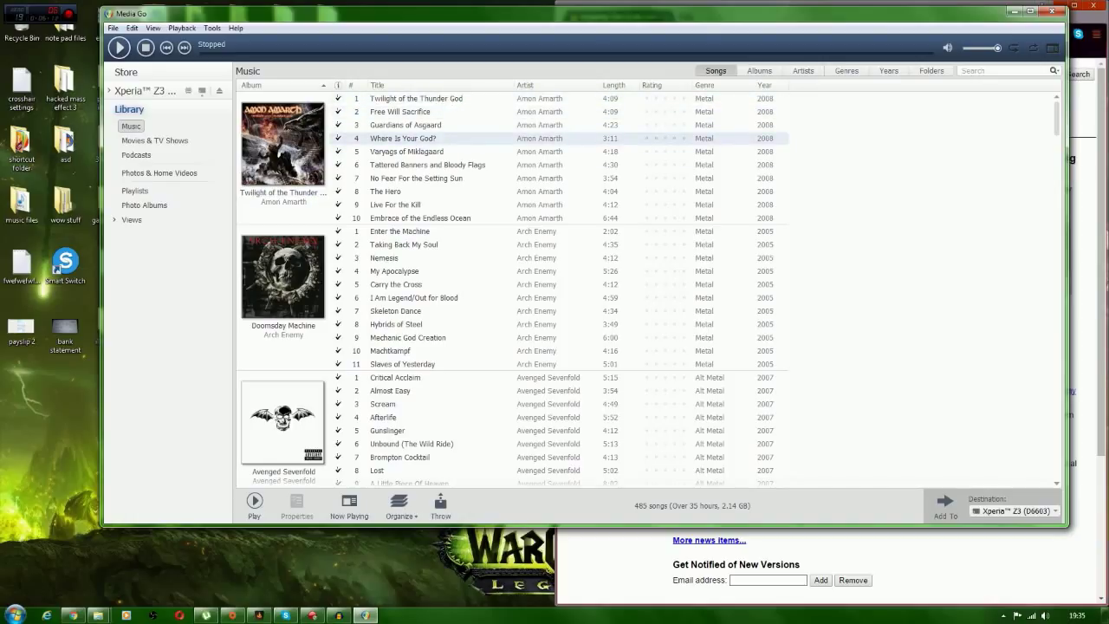
right_click(446, 98)
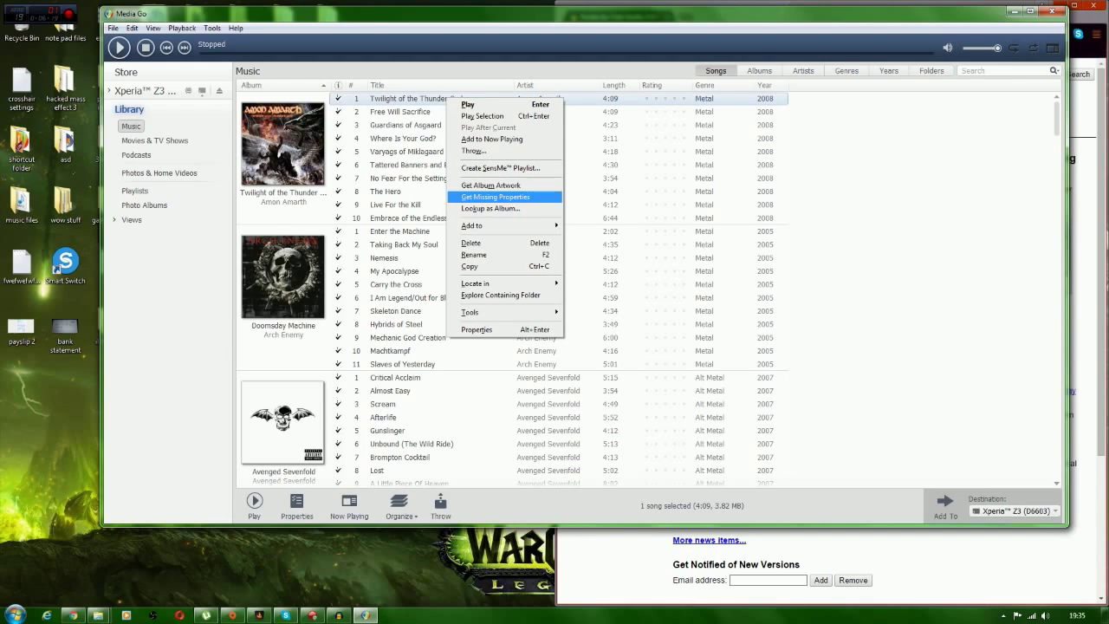
Retrieve Twilight of the Thunder God's Gracenote details, check its 200 x 200 artwork, and save.
left_click(476, 329)
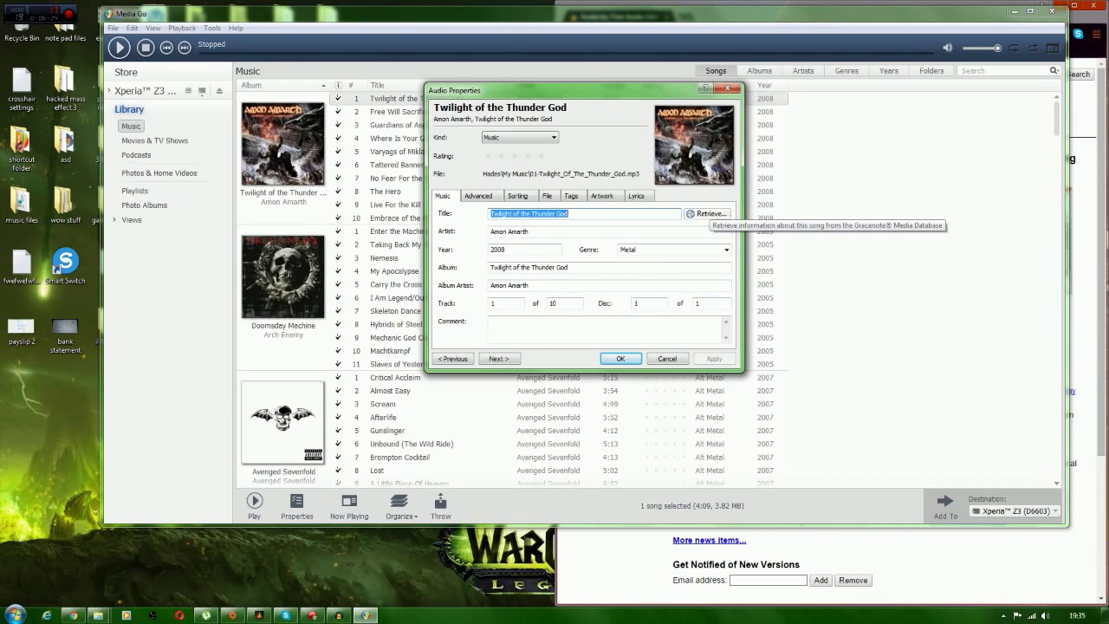
left_click(706, 213)
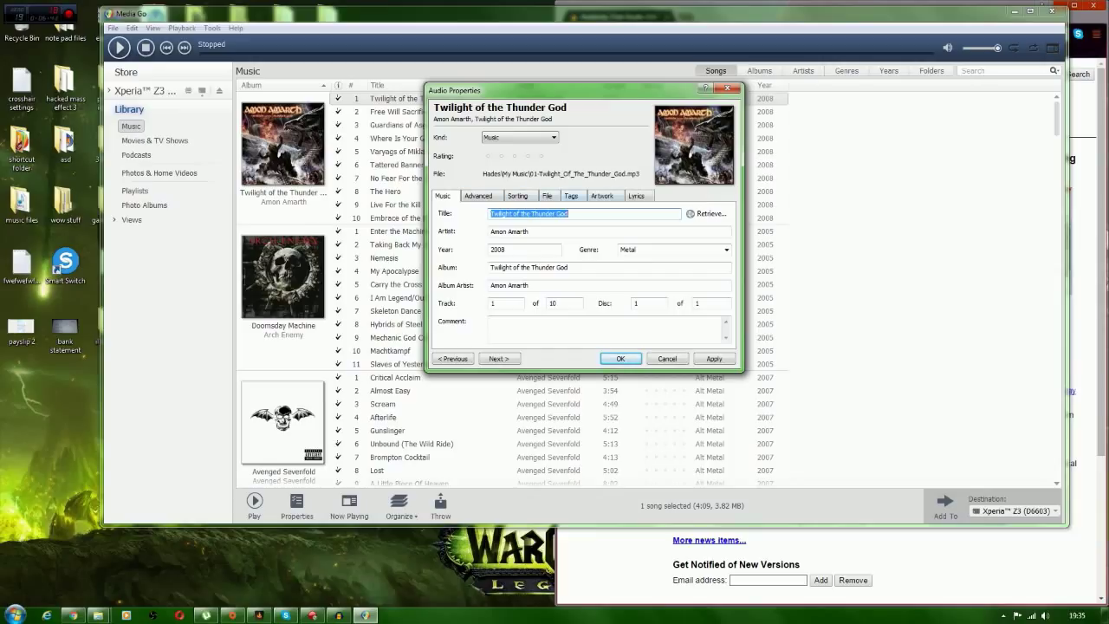
left_click(602, 196)
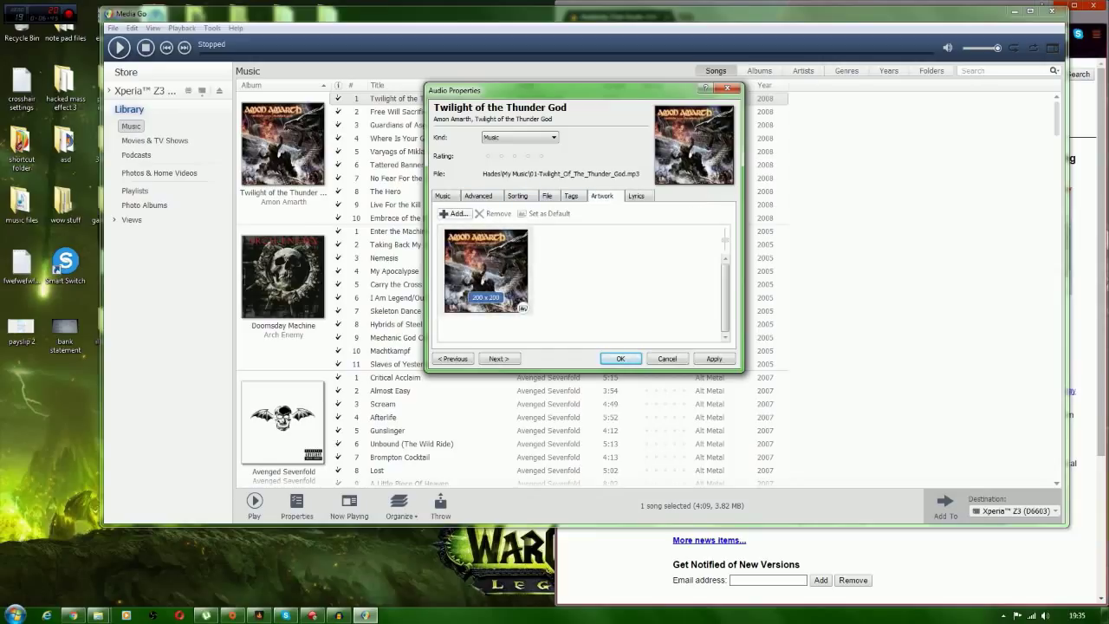
key("super")
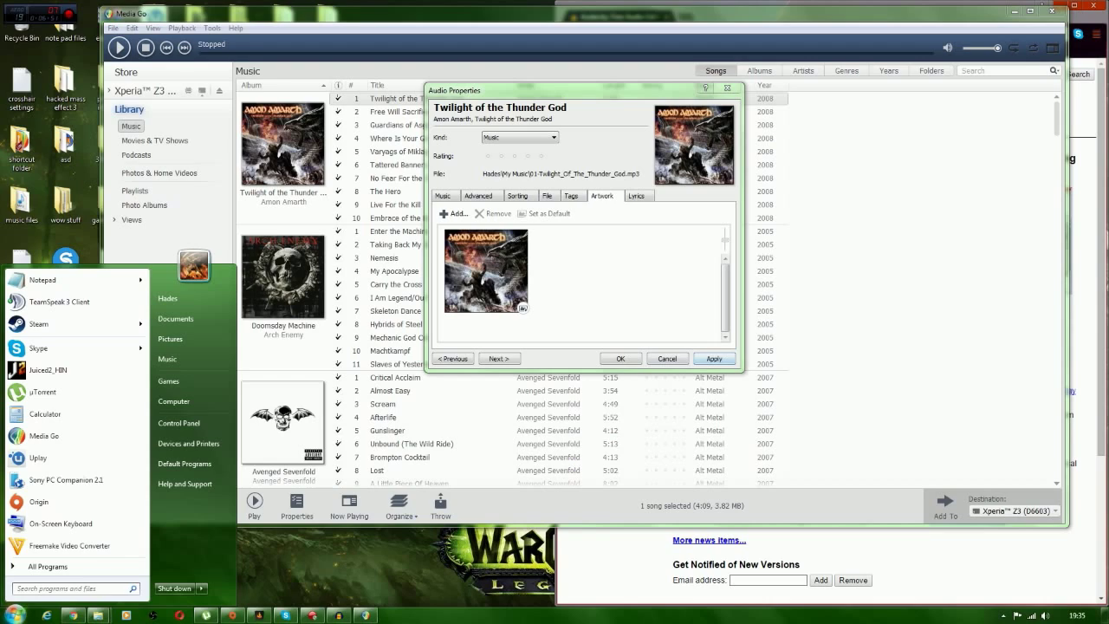
left_click(727, 88)
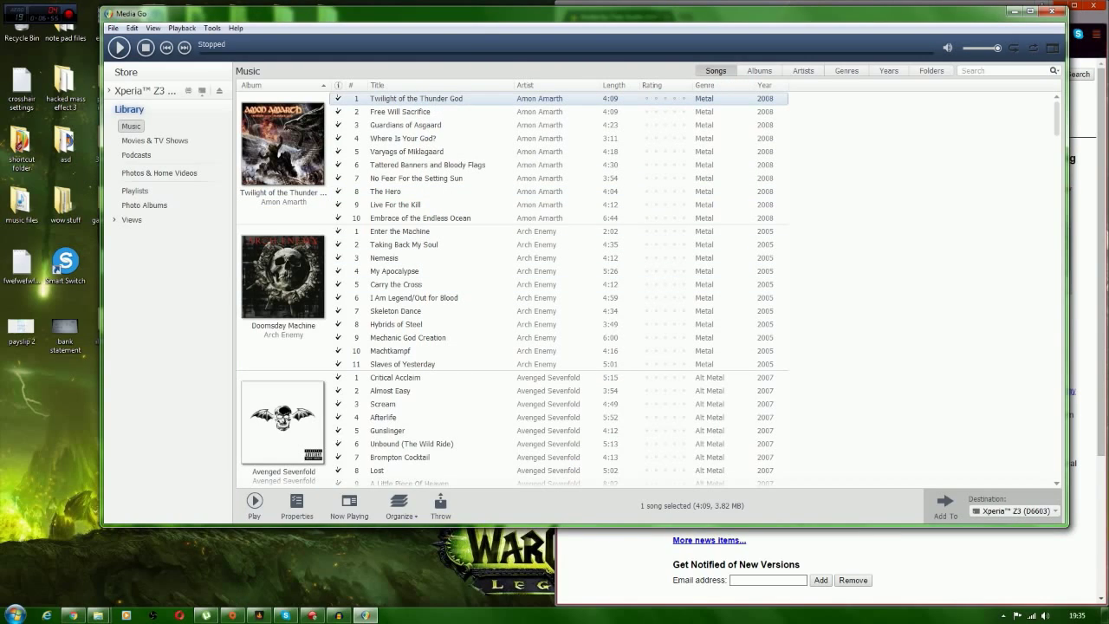
left_click(1016, 510)
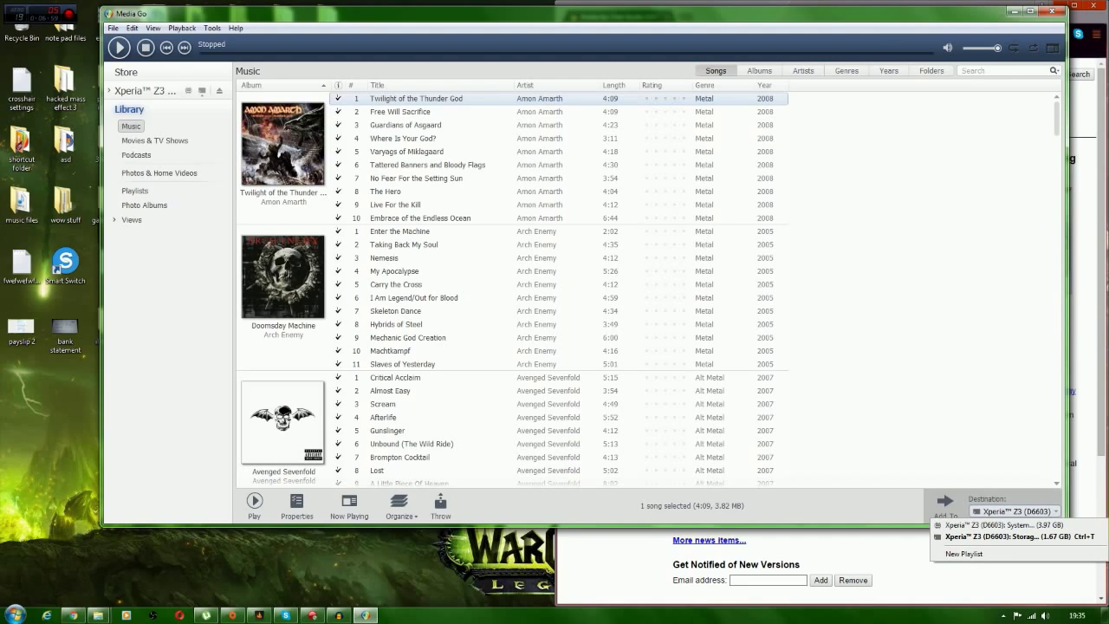
key("Escape")
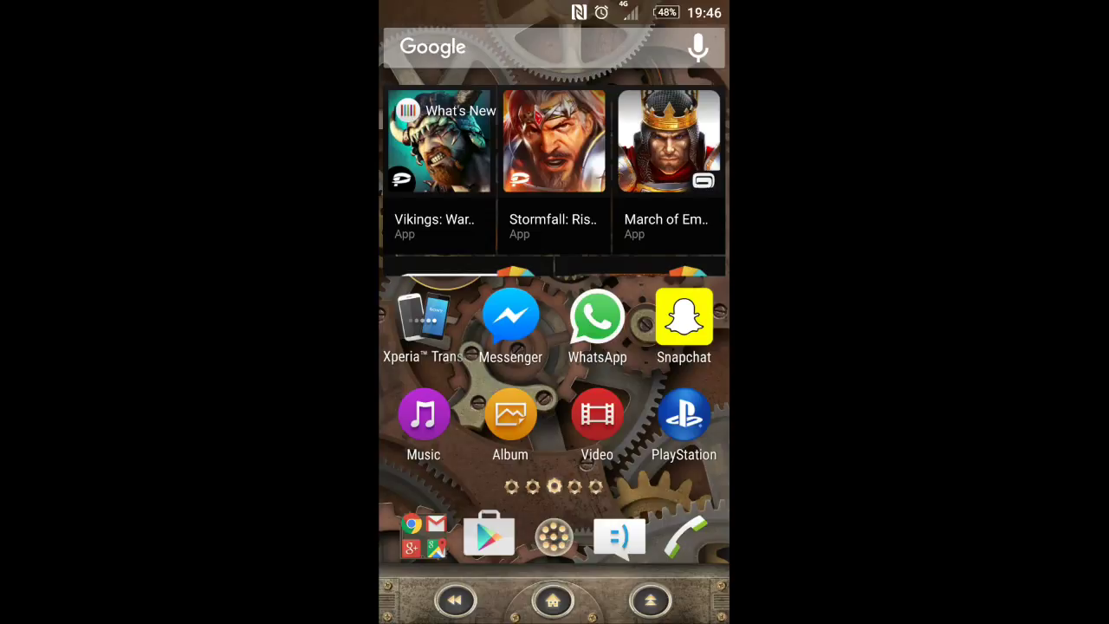
Confirm Poweramp Music Player (Trial) is installed in the Play Store, then return home.
left_click(488, 535)
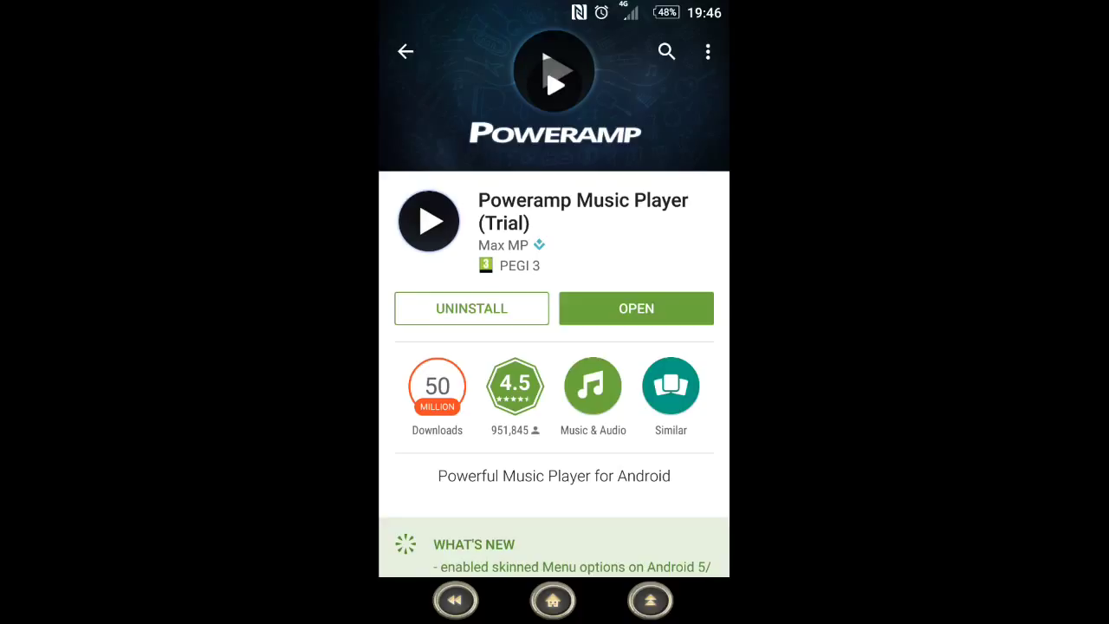
left_click(455, 599)
left_click(454, 600)
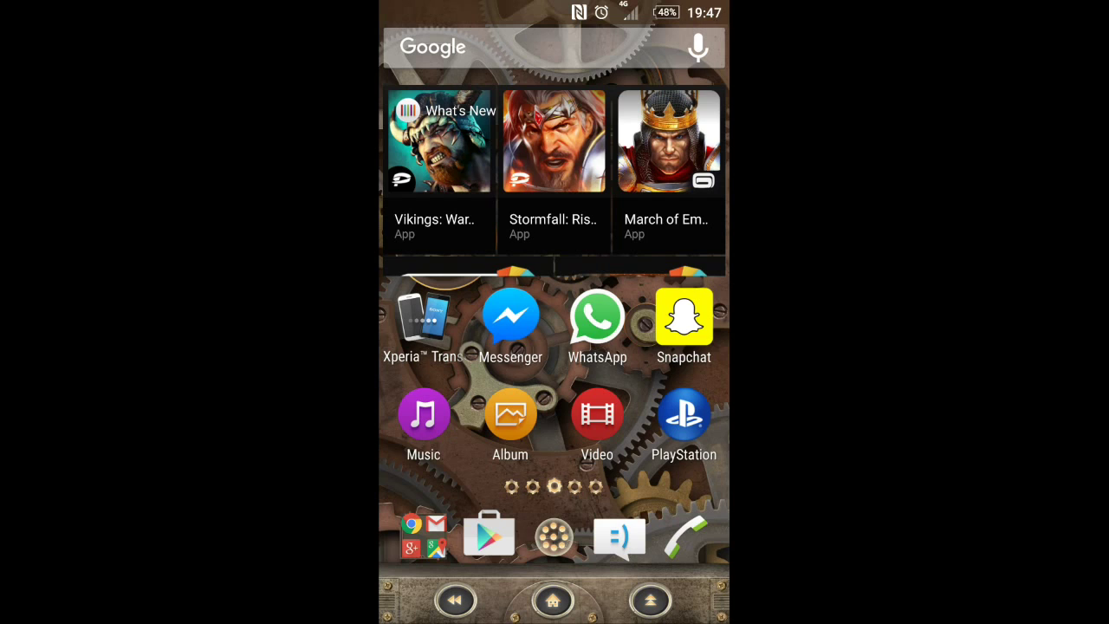
Launch Poweramp from the last app-drawer page and open its equalizer.
left_click(553, 537)
left_click_drag(658, 303, 451, 303)
left_click(591, 397)
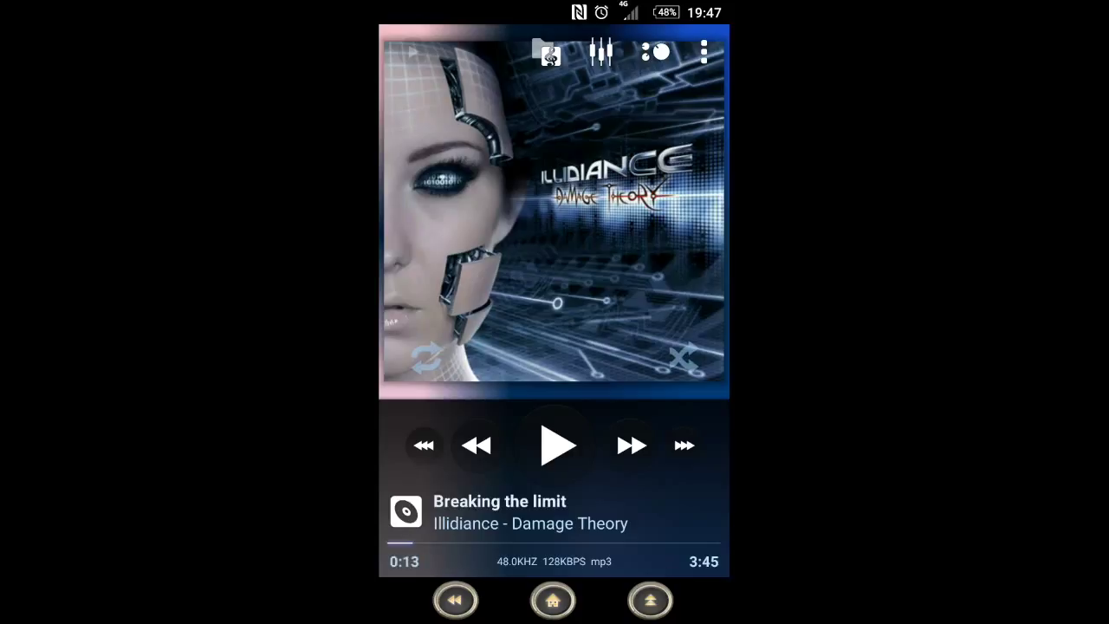
left_click(600, 52)
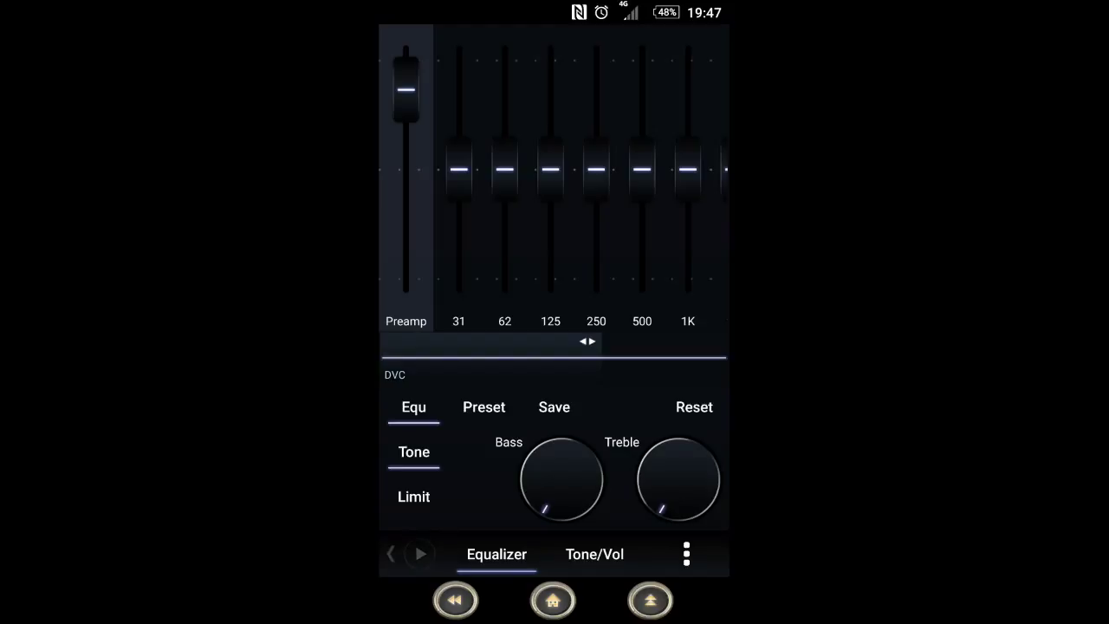
Toggle the Poweramp limiter on and back off, then return to the player.
left_click(414, 496)
left_click(414, 496)
left_click(394, 553)
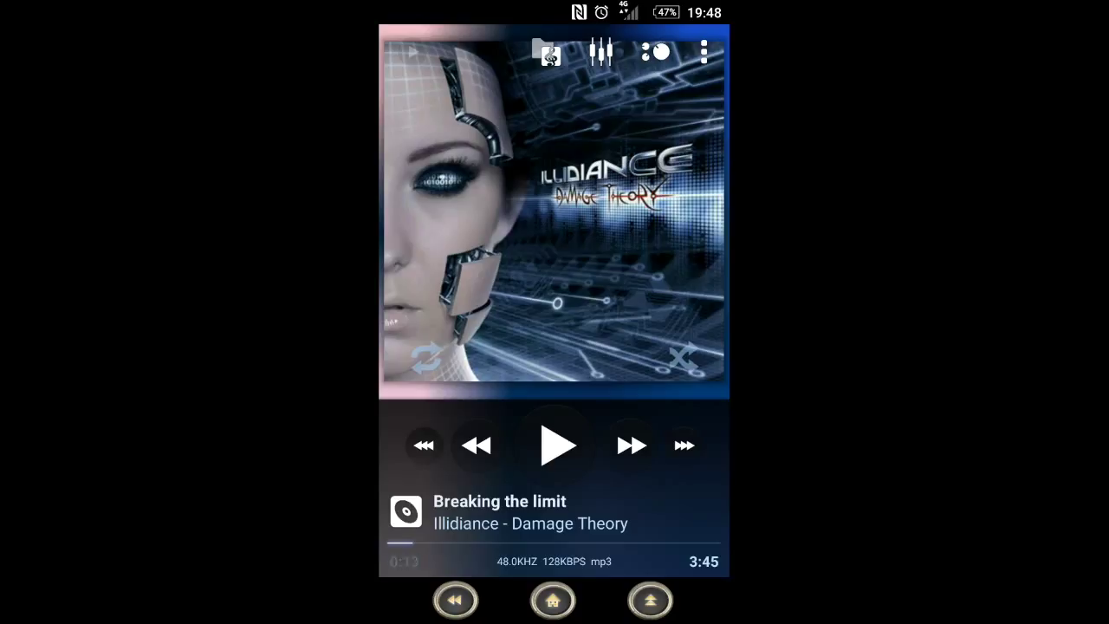
Switch to Sony Music via Recents and play 'Breaking the limit' from the beginning.
left_click(649, 600)
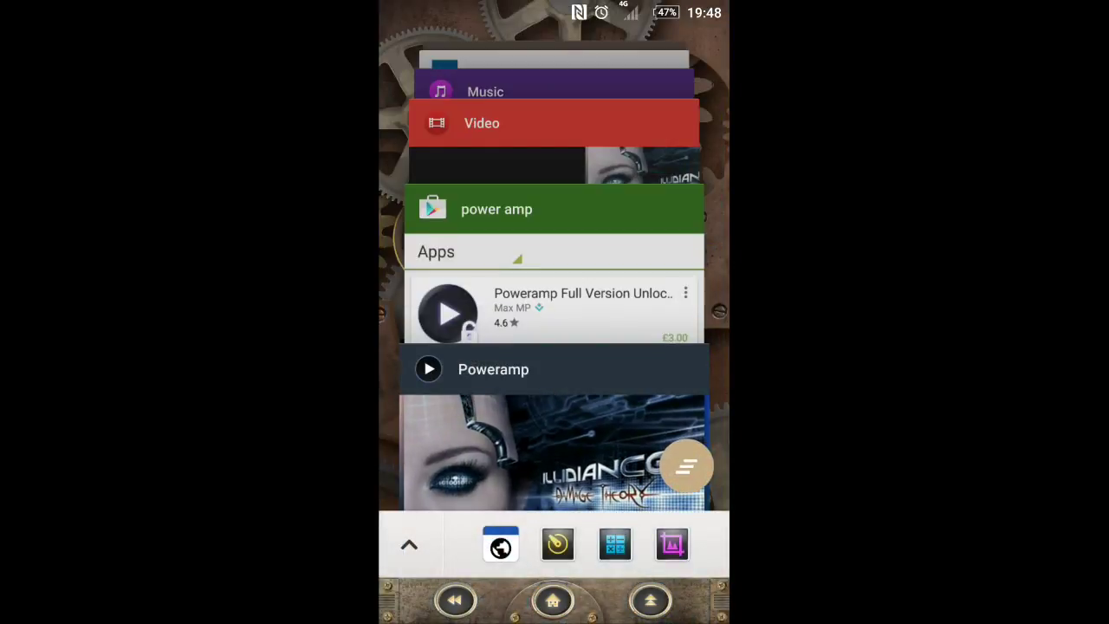
left_click_drag(554, 260, 555, 381)
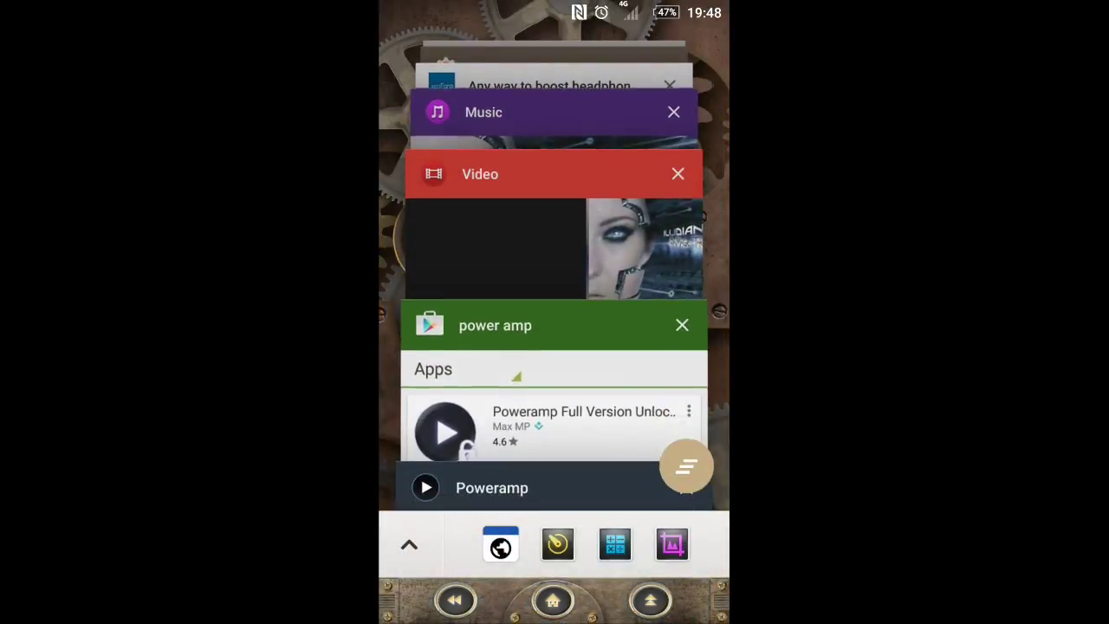
left_click(486, 109)
left_click(479, 525)
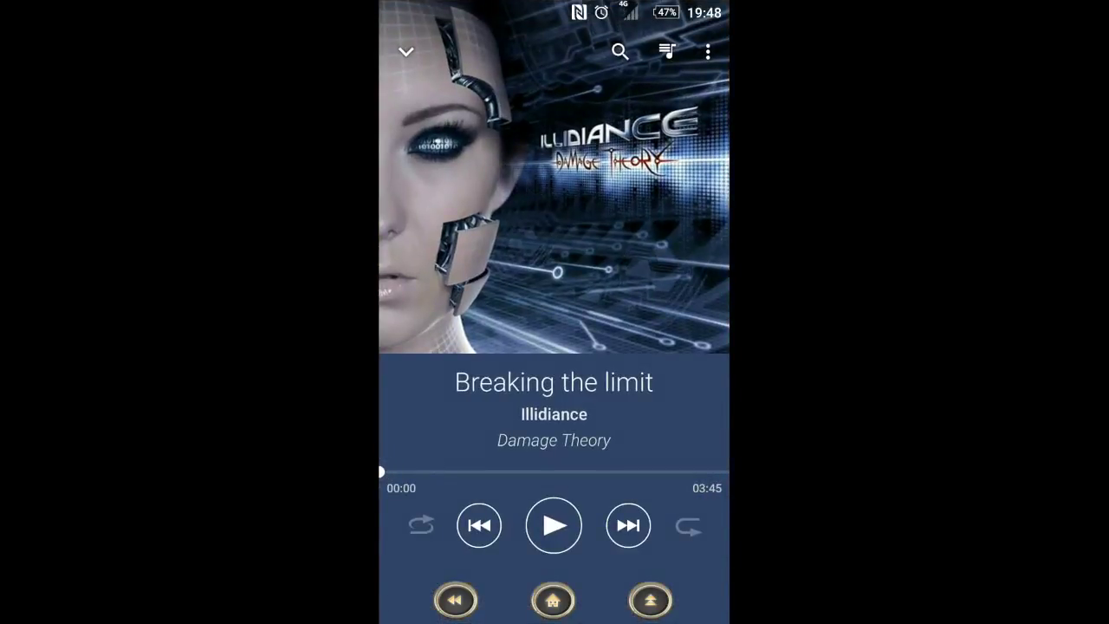
left_click(554, 525)
Switch from Sony Music back to Poweramp and resume 'Breaking the limit'.
left_click_drag(555, 5, 555, 347)
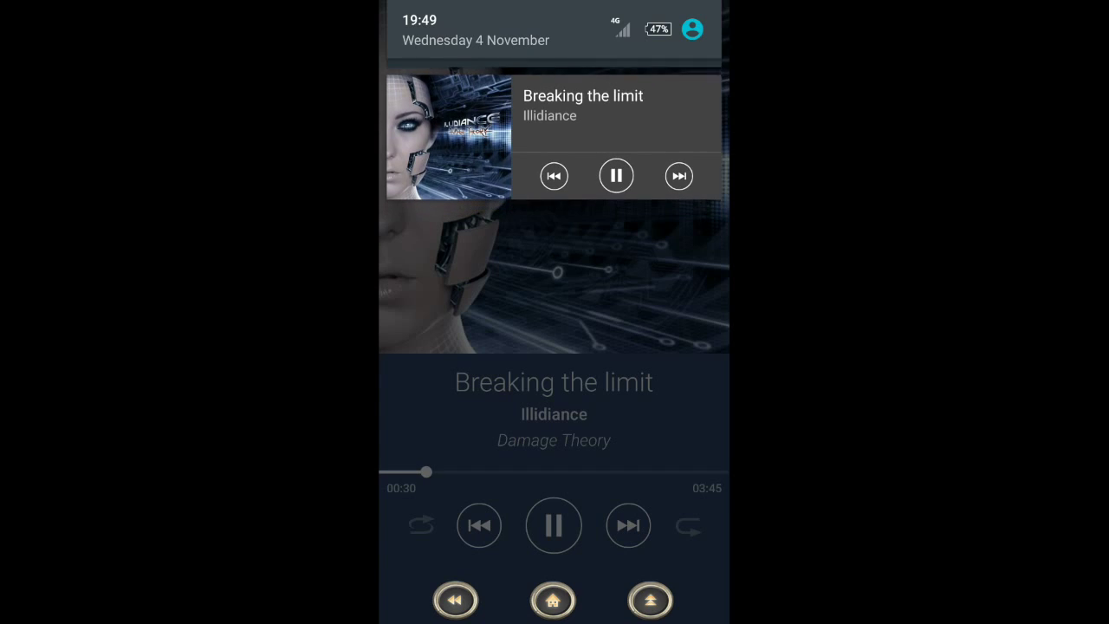
left_click(650, 599)
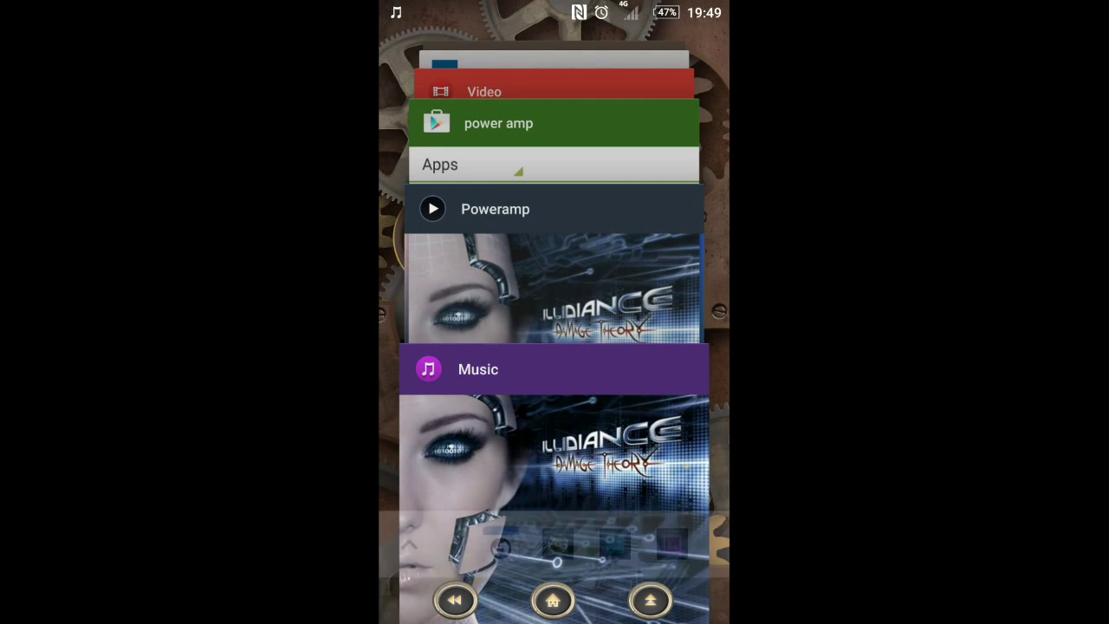
left_click(554, 286)
left_click(554, 445)
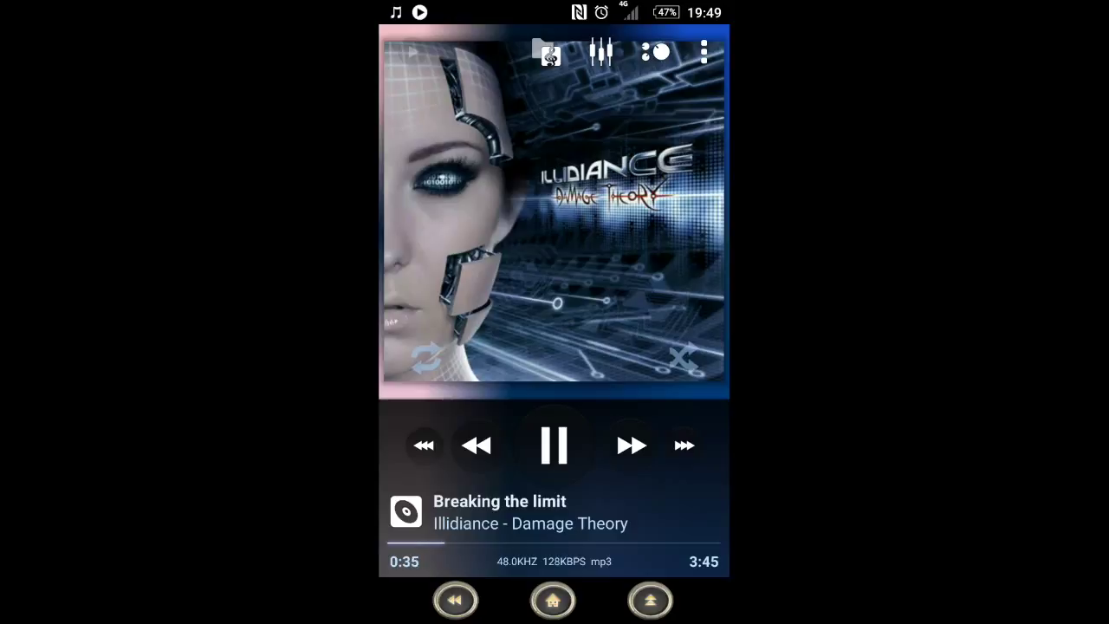
Pause 'Breaking the limit' in Poweramp at 0:37.
left_click(555, 444)
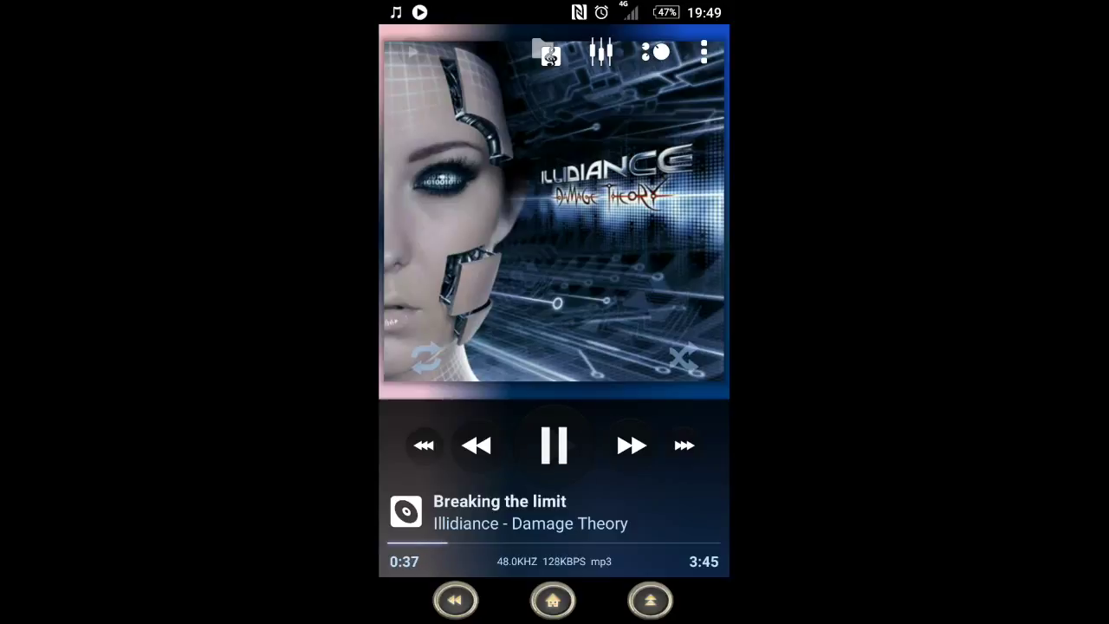